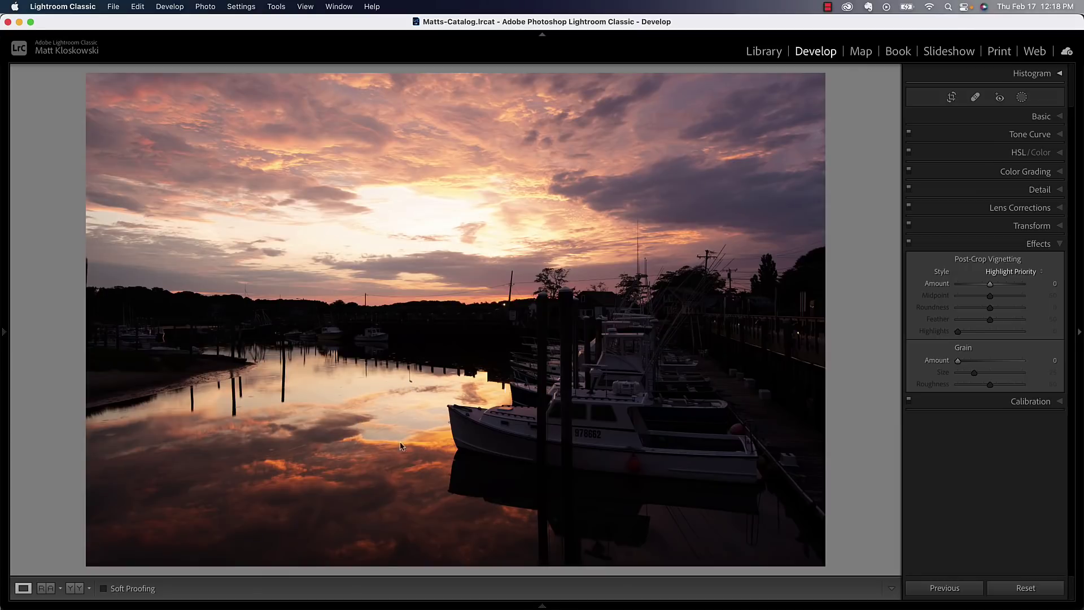
Crop the photo by pulling its left edge slightly inward, then apply the crop
left_click(1048, 117)
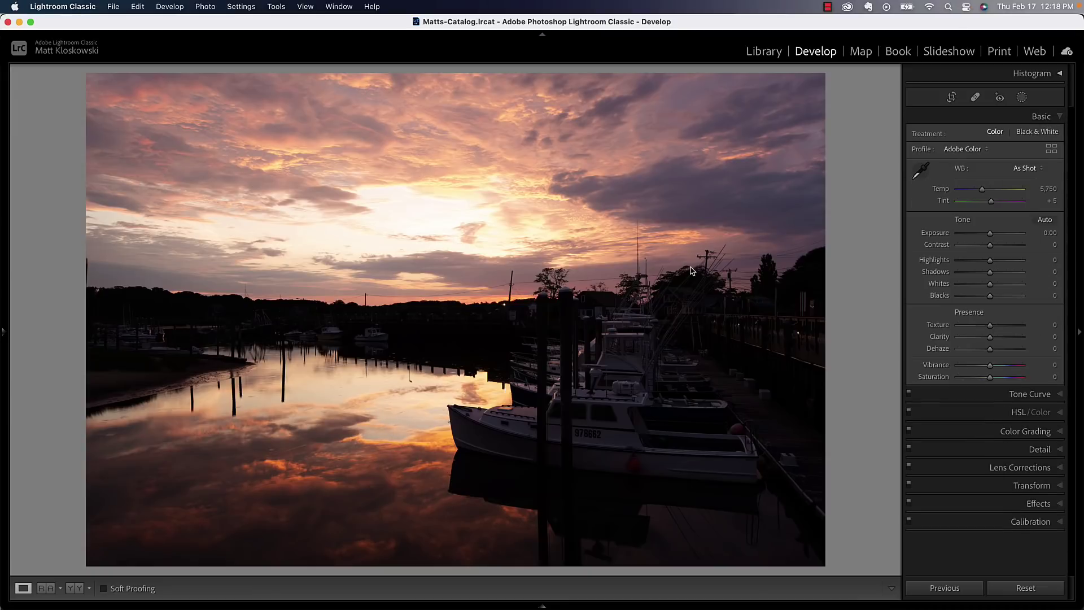
key("r")
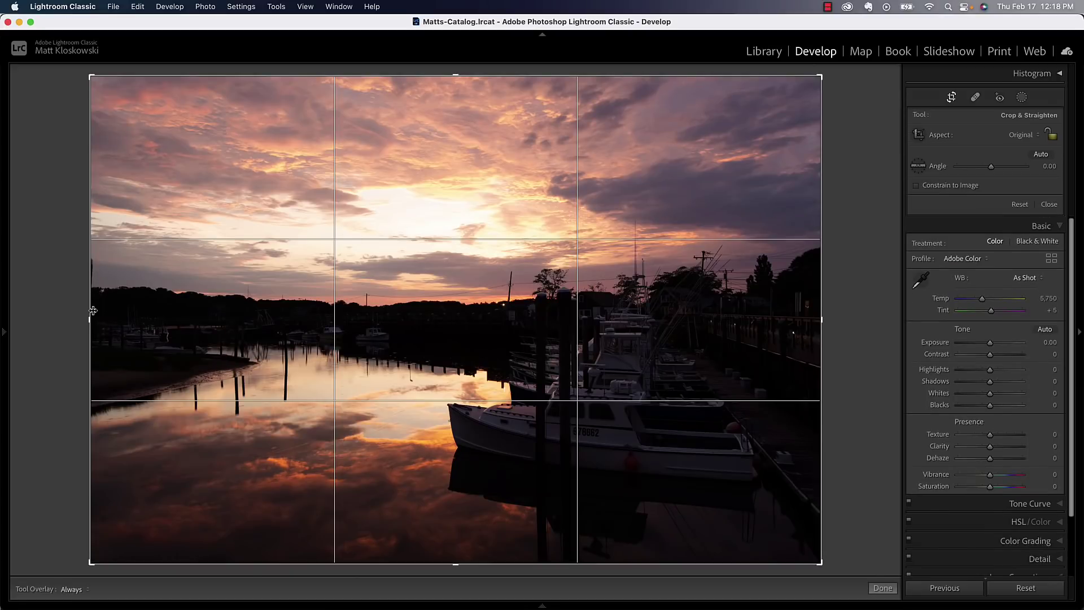
left_click_drag(90, 319, 93, 315)
key("Return")
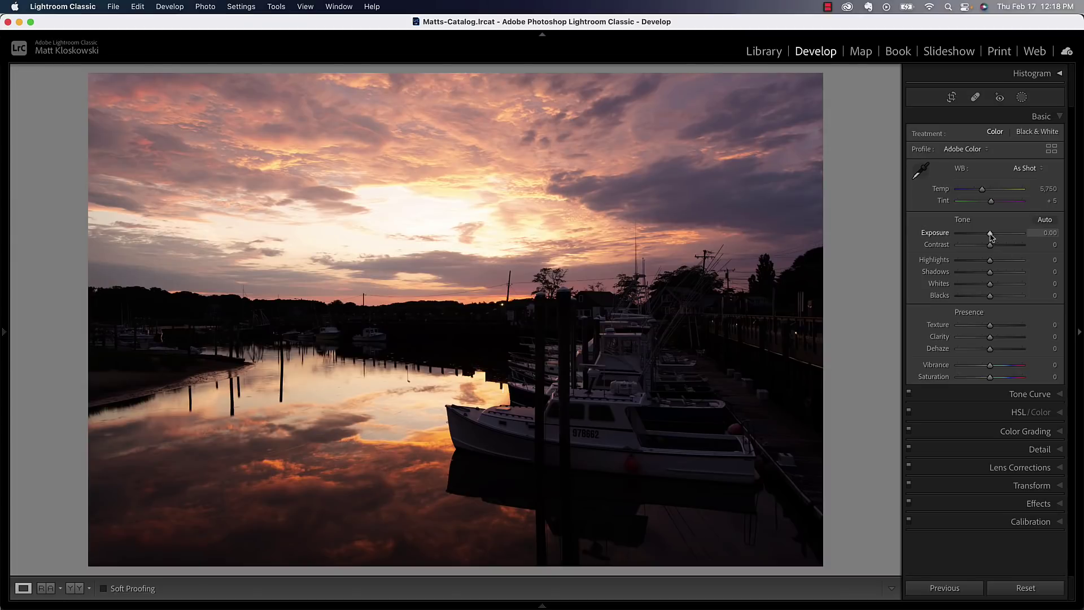
left_click_drag(992, 237, 980, 236)
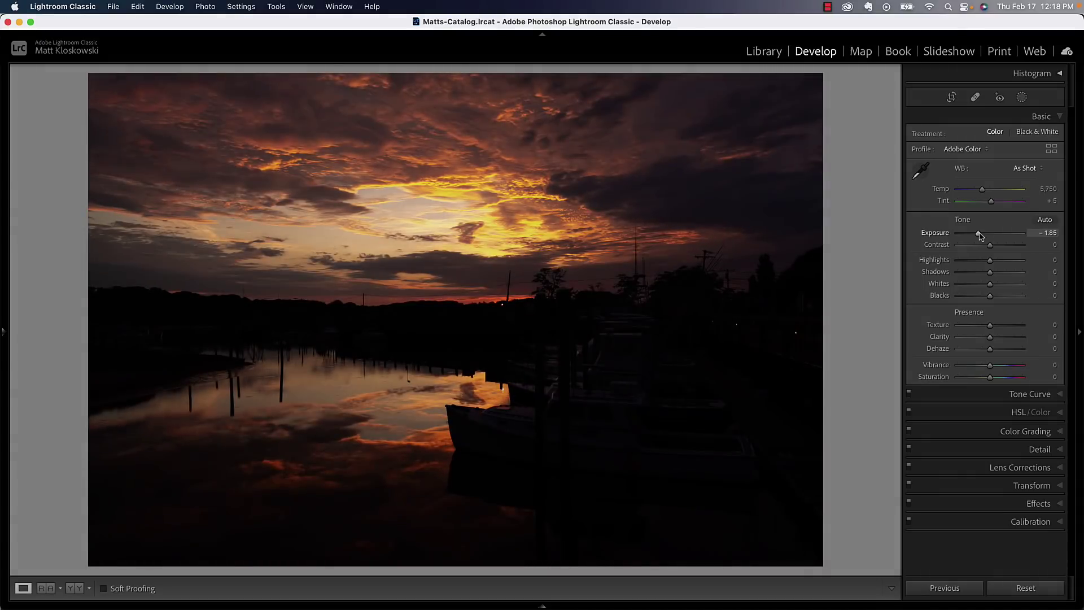
double_click(935, 232)
left_click_drag(990, 260, 955, 263)
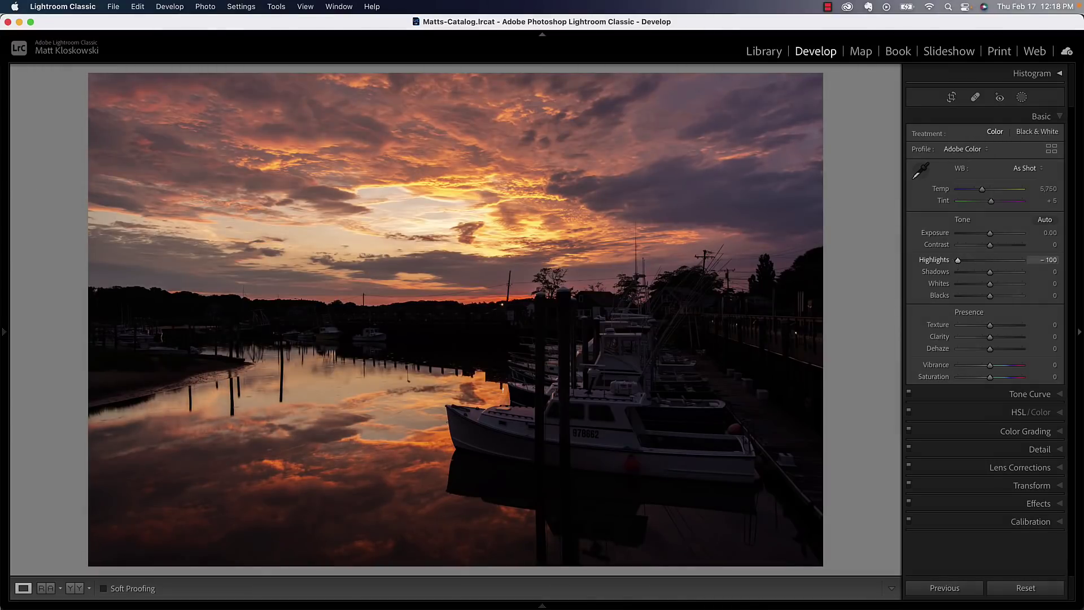
double_click(940, 261)
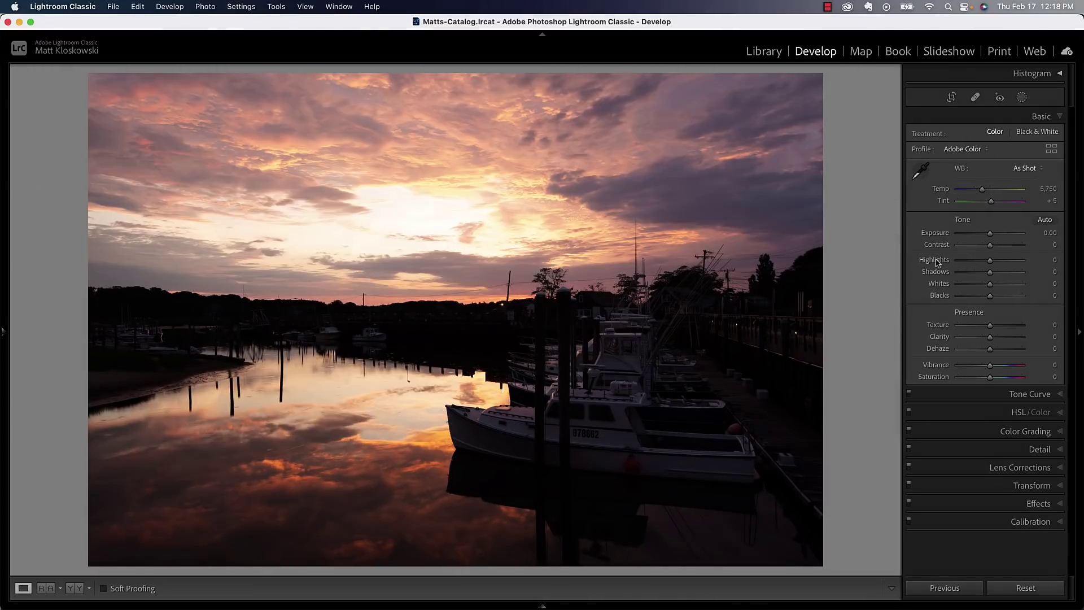
Enable lens profile corrections and chromatic aberration removal
left_click(1020, 467)
left_click(941, 249)
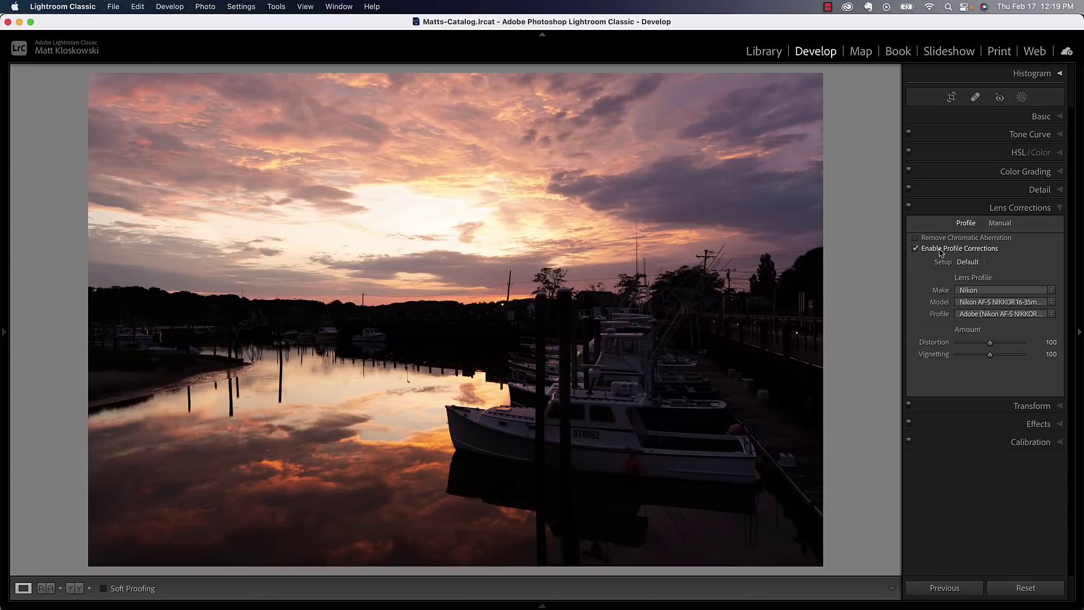
left_click(942, 238)
left_click(1026, 207)
Straighten the verticals with two Guided Upright guides along right and left harbor posts
left_click(1026, 227)
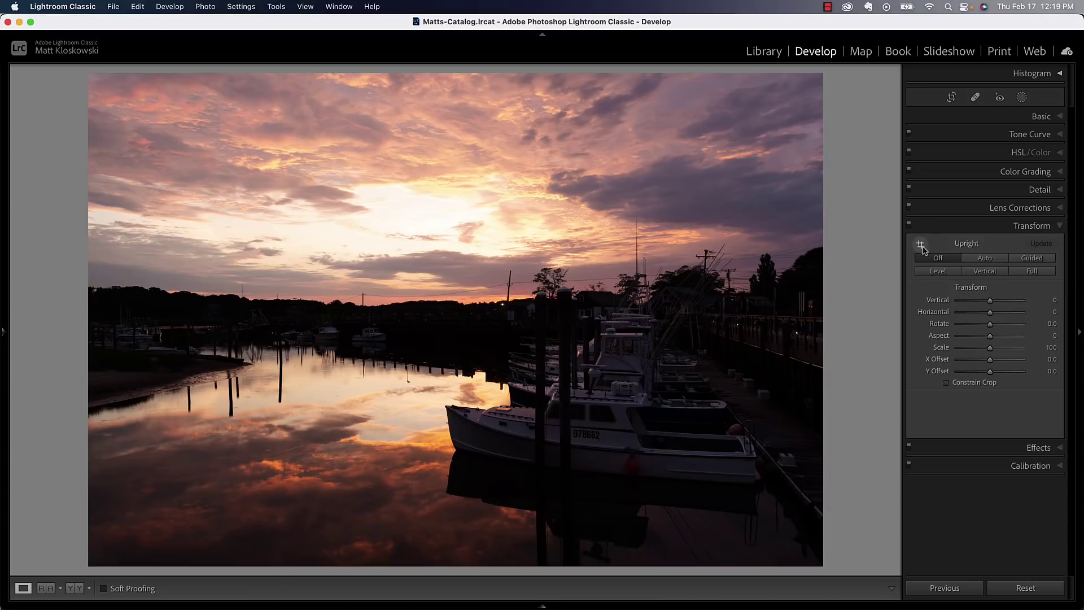
left_click(921, 246)
left_click_drag(785, 300, 789, 458)
left_click_drag(191, 287, 188, 437)
left_click(1041, 117)
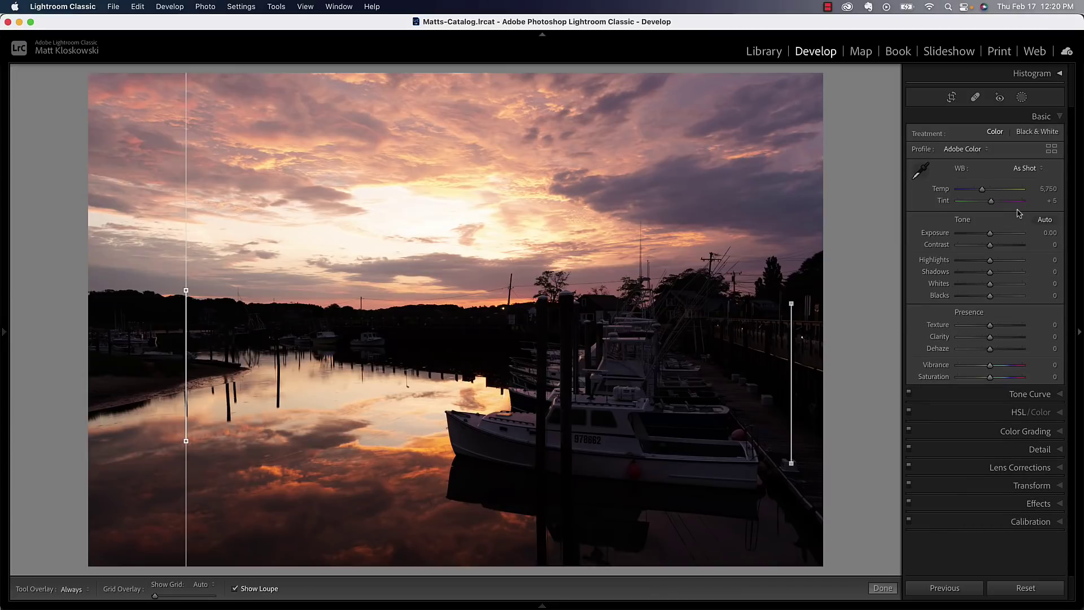
Add a Select Sky mask and darken it to Exposure -0.53 and Highlights -53
left_click(1022, 97)
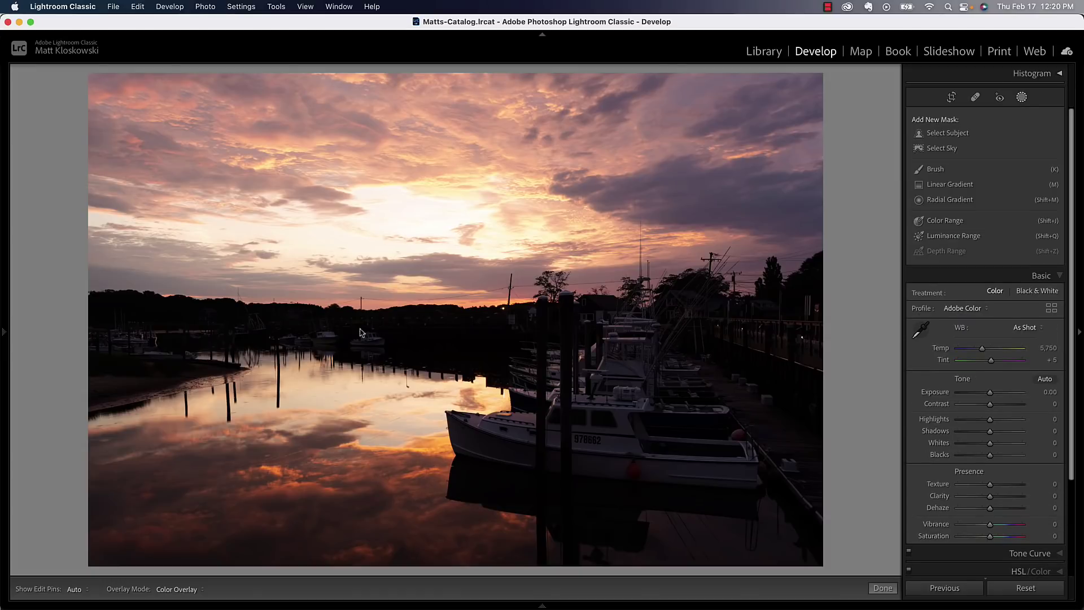
left_click(947, 150)
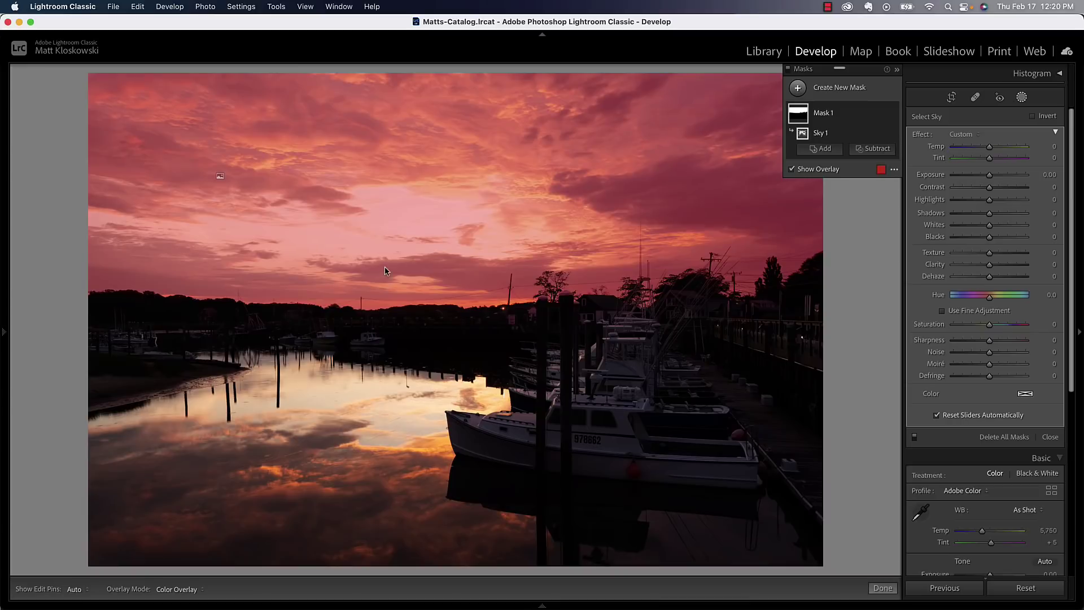
left_click_drag(989, 175, 979, 202)
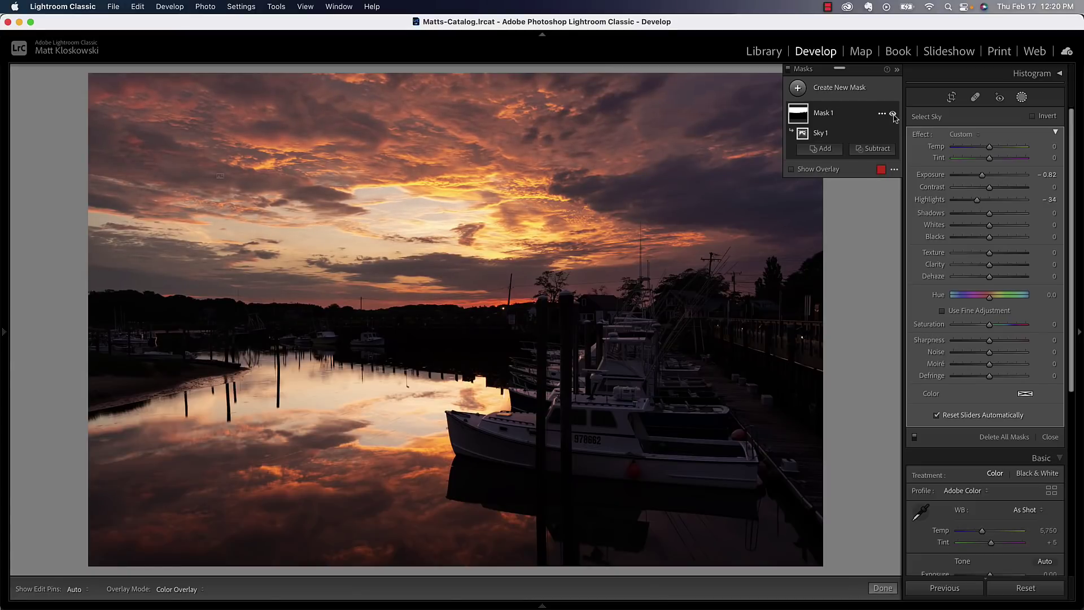
left_click(893, 114)
left_click(893, 114)
left_click_drag(984, 178, 970, 202)
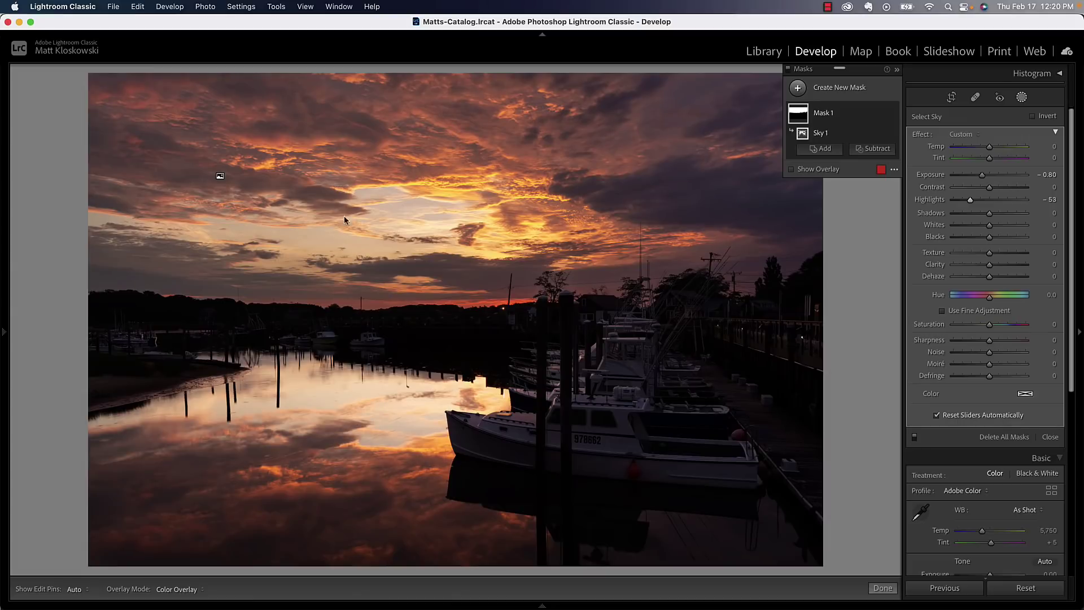
left_click_drag(982, 175, 986, 176)
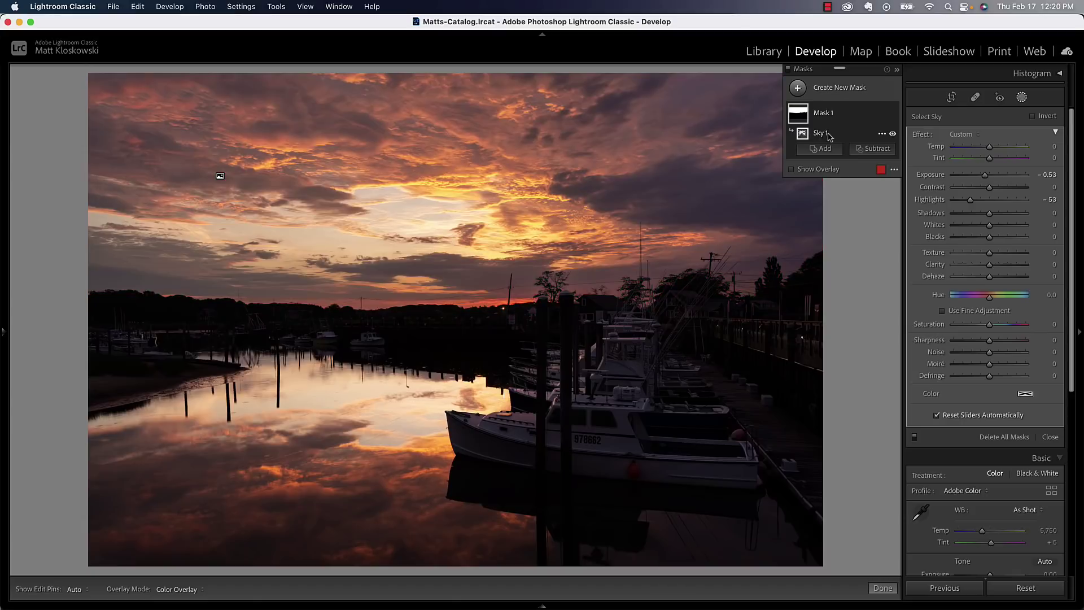
left_click(883, 134)
mouse_move(904, 187)
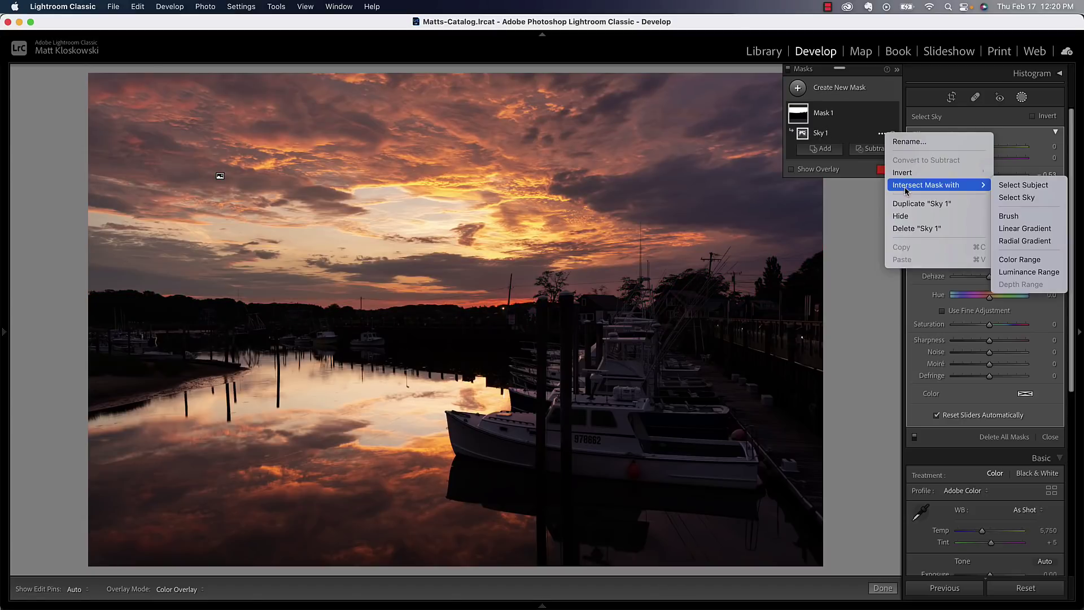
Intersect the sky mask with a luminance range sampled from the bright sky, set to 44–100
left_click(1013, 272)
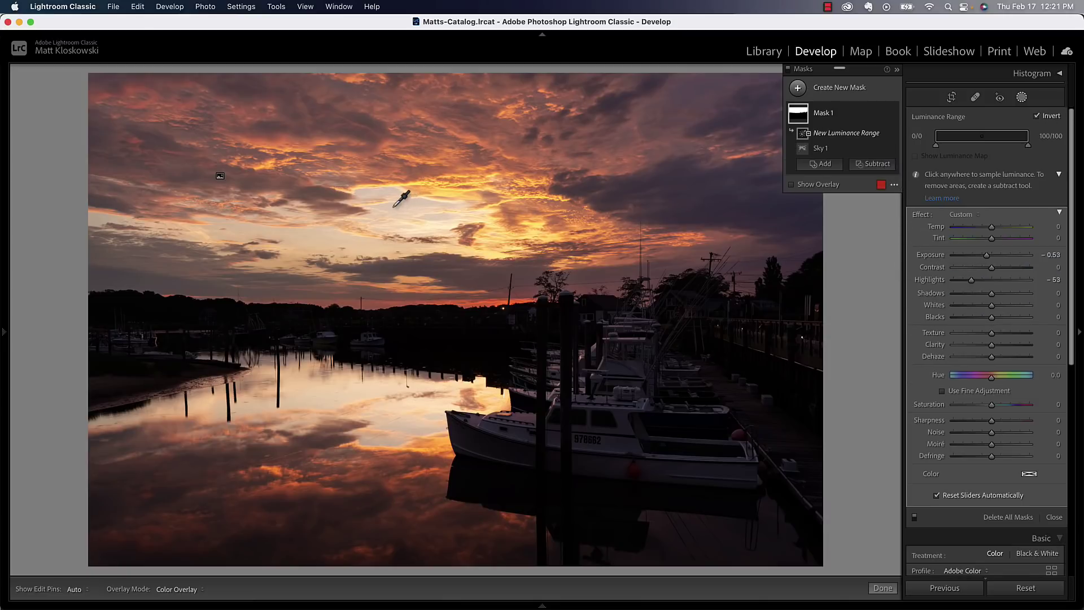
left_click_drag(392, 206, 456, 223)
left_click_drag(455, 223, 454, 224)
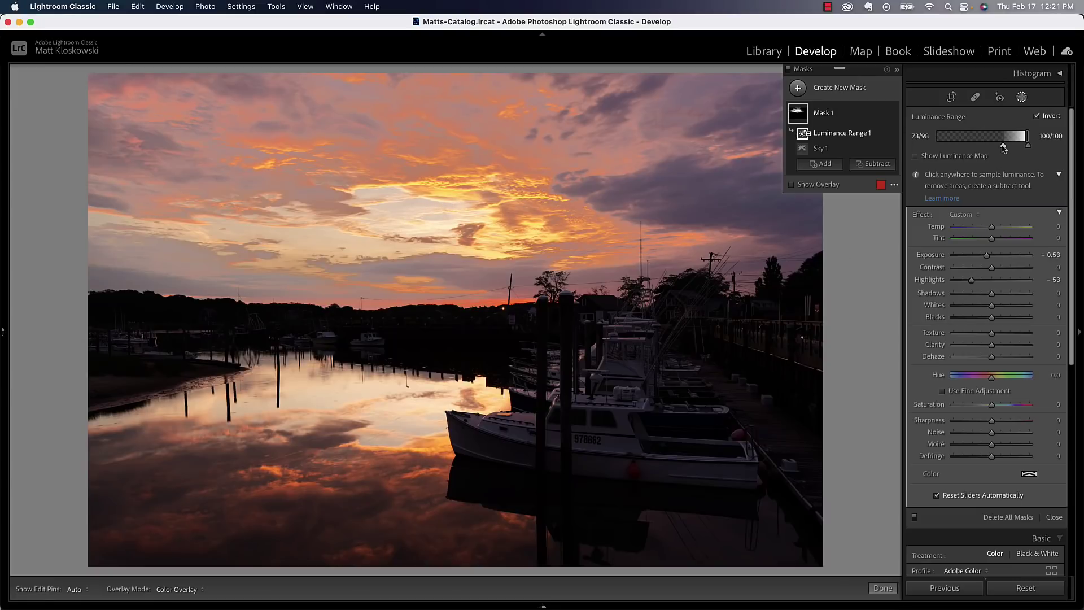
left_click_drag(1004, 147, 944, 145)
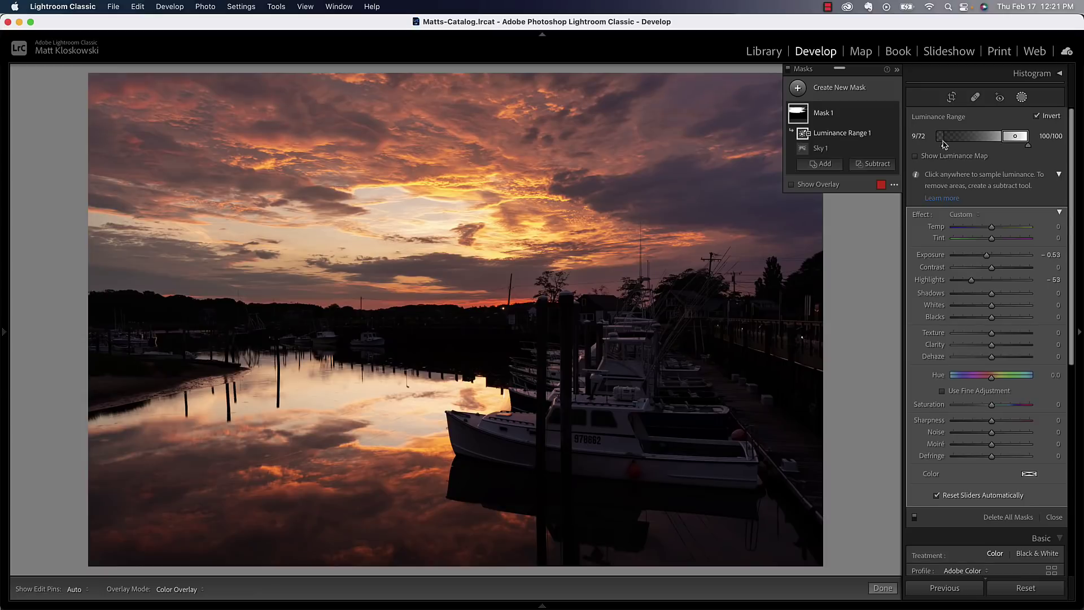
left_click_drag(944, 145, 976, 146)
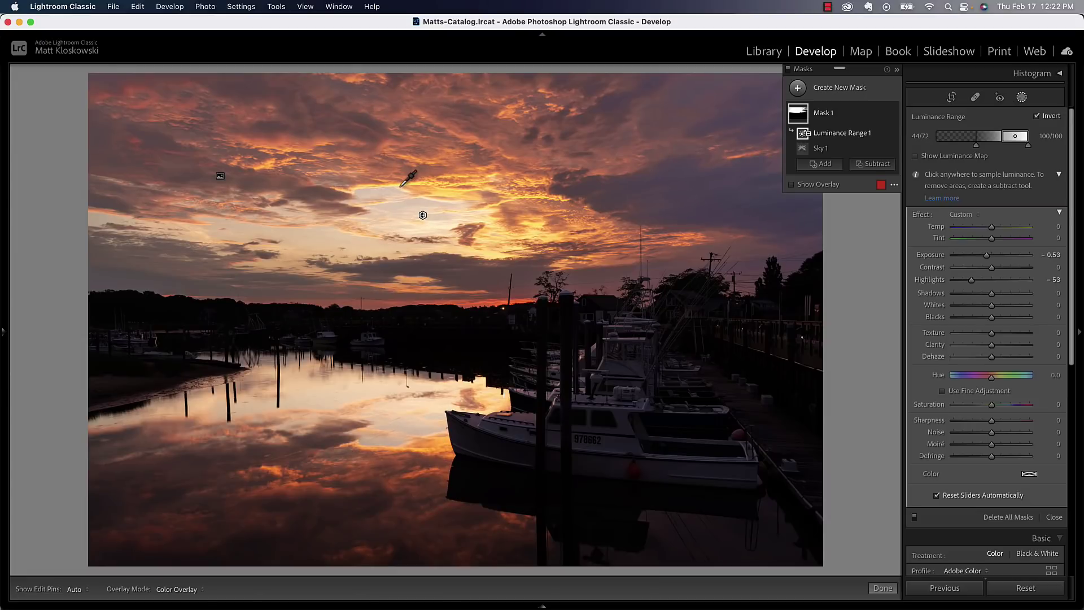
Toggle the luminance range to compare, then lower its start to 36/72 through 100
mouse_move(793, 117)
mouse_move(809, 137)
left_click(892, 134)
left_click(892, 134)
left_click(892, 135)
left_click(893, 134)
left_click(893, 135)
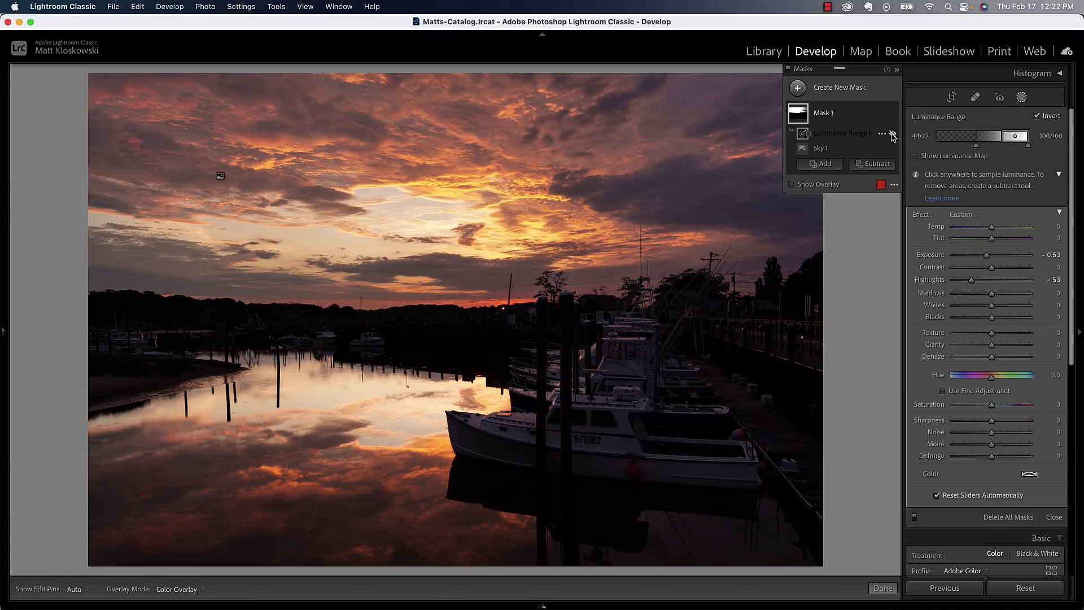
left_click(892, 135)
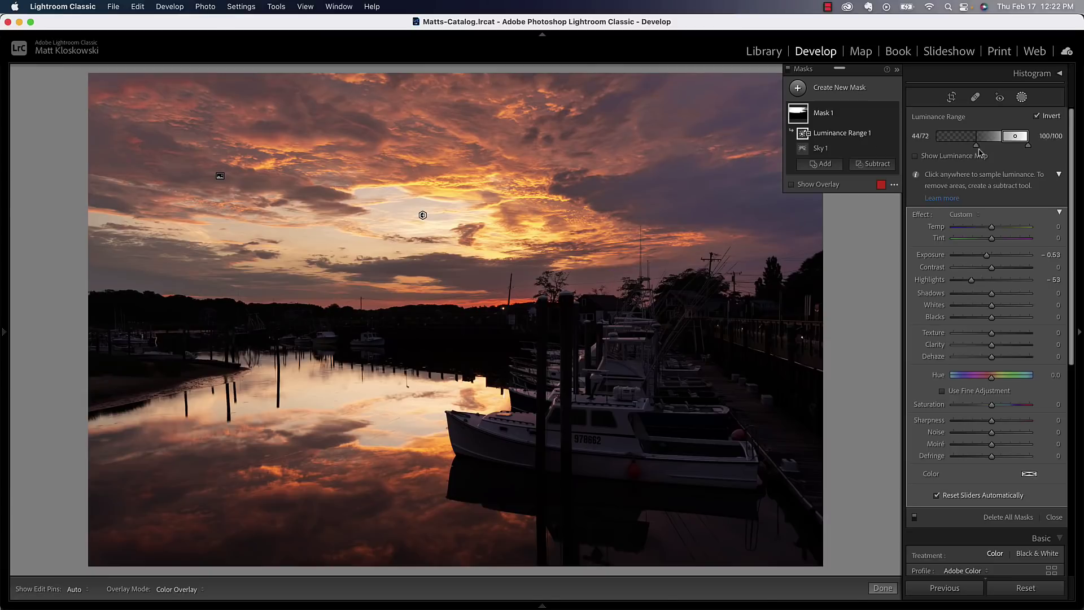
left_click_drag(977, 145, 969, 145)
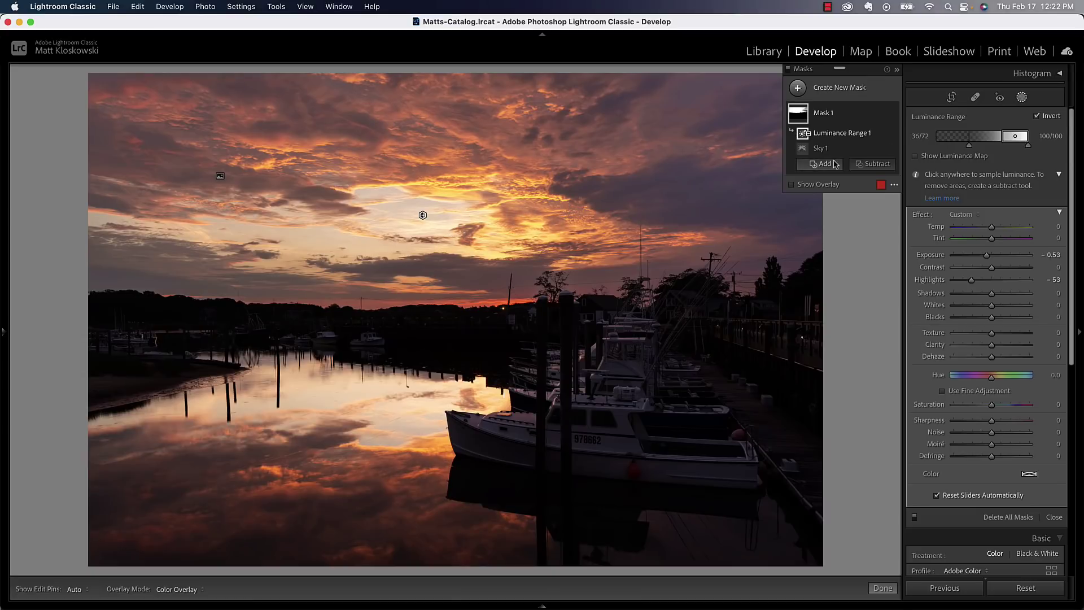
Create a second Select Sky mask and invert it onto the foreground and water
left_click(800, 89)
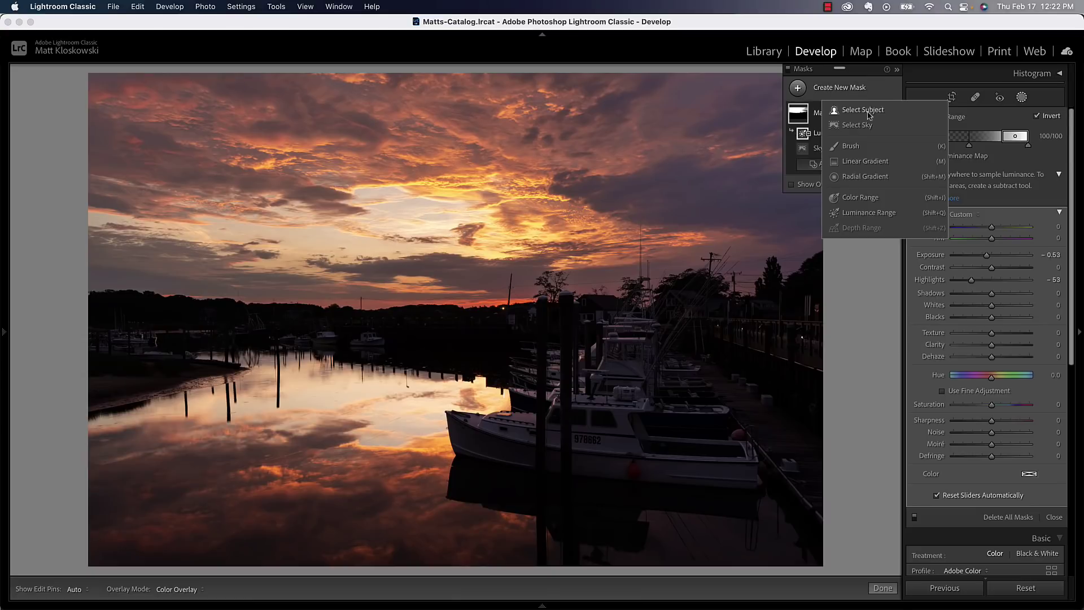
left_click(860, 126)
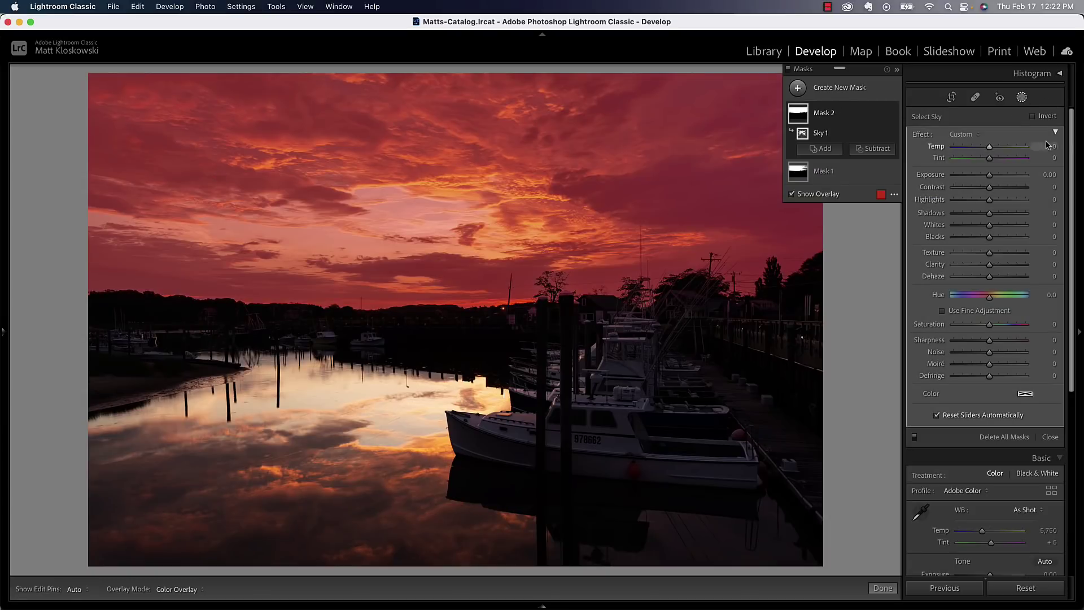
left_click(1042, 120)
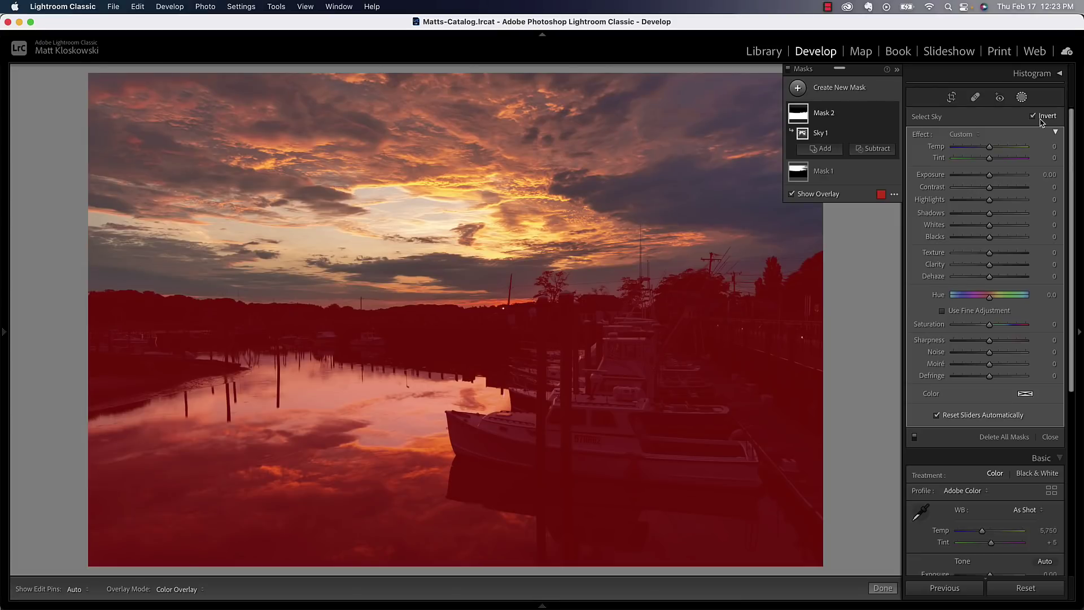
Set the inverted mask to Exposure 0.28, Shadows 37 and Temp 10
left_click_drag(990, 174, 992, 175)
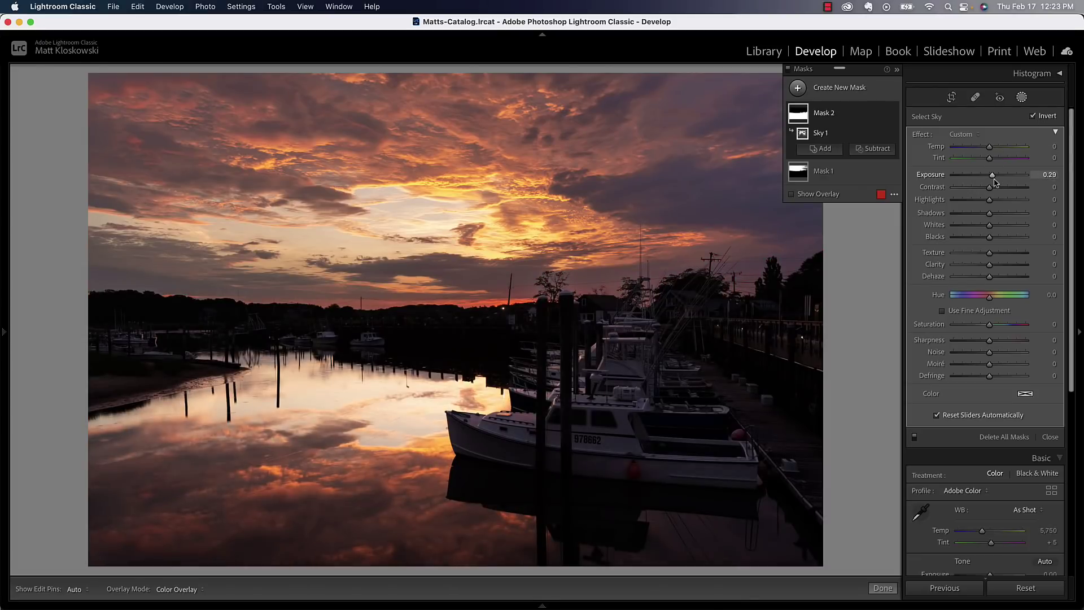
left_click_drag(991, 214, 1014, 215)
left_click_drag(992, 174, 993, 175)
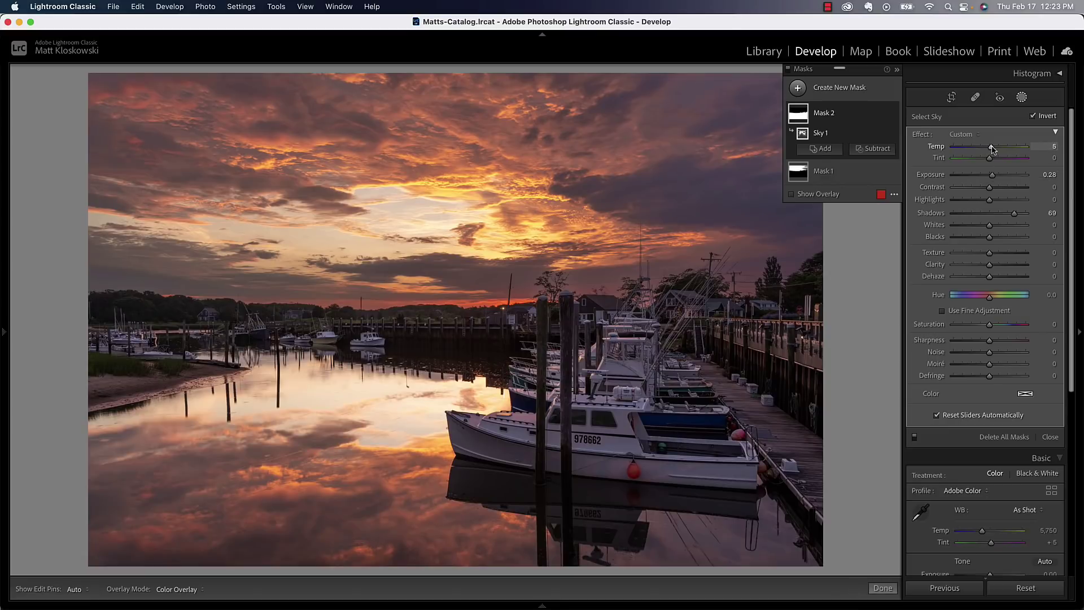
left_click_drag(990, 147, 997, 149)
left_click_drag(994, 149, 993, 148)
mouse_move(1014, 213)
left_mouse_down()
mouse_move(995, 215)
mouse_move(1028, 215)
mouse_move(993, 215)
mouse_move(1003, 215)
left_mouse_up()
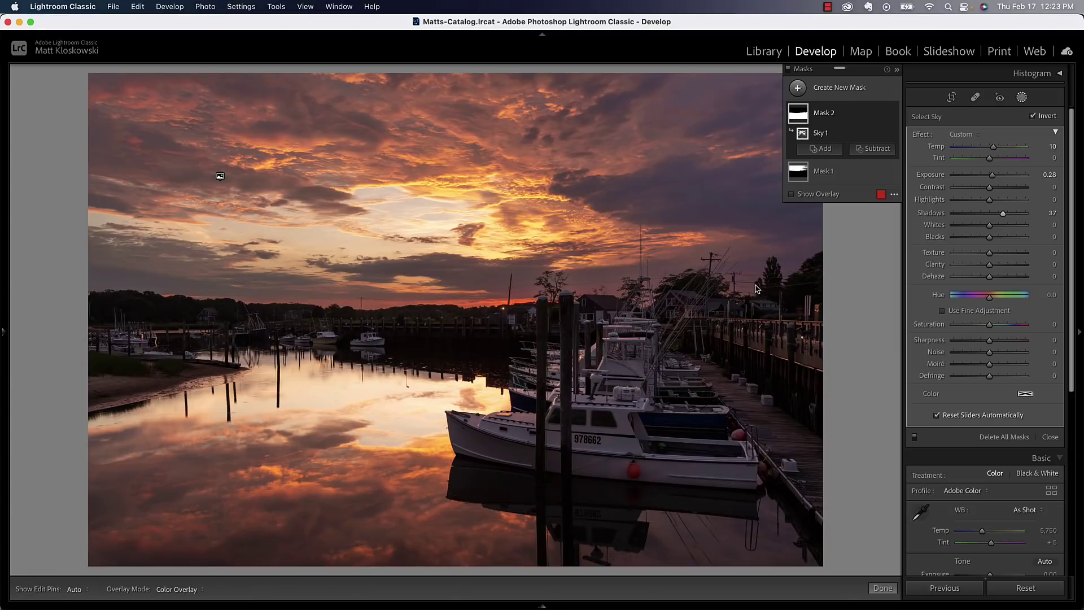
Create a Luminance Range mask sampled from the bright water reflection, covering 43/68 to 100
left_click(825, 88)
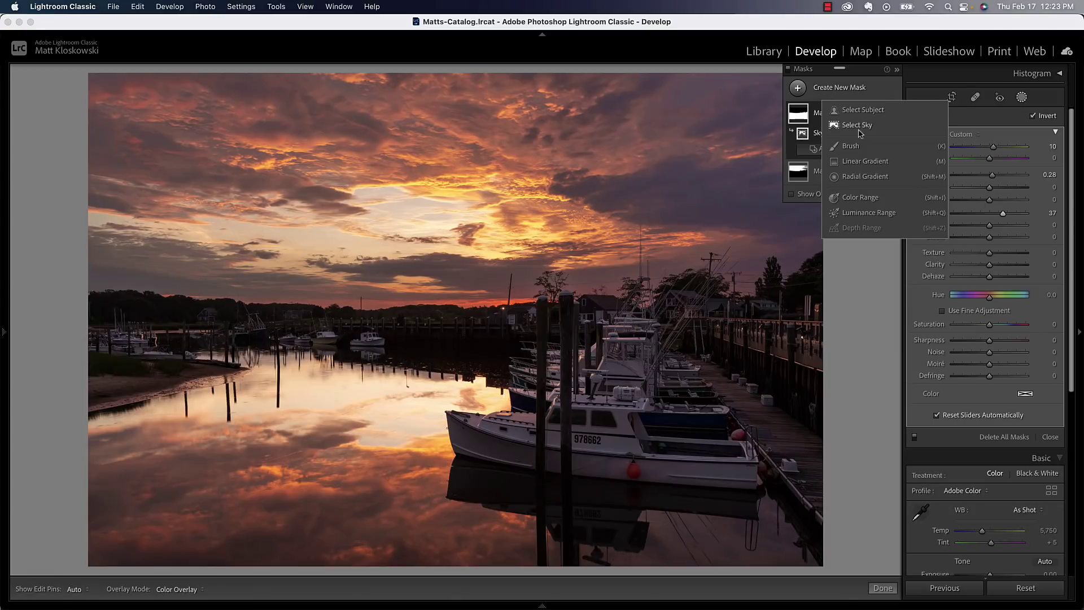
left_click(850, 214)
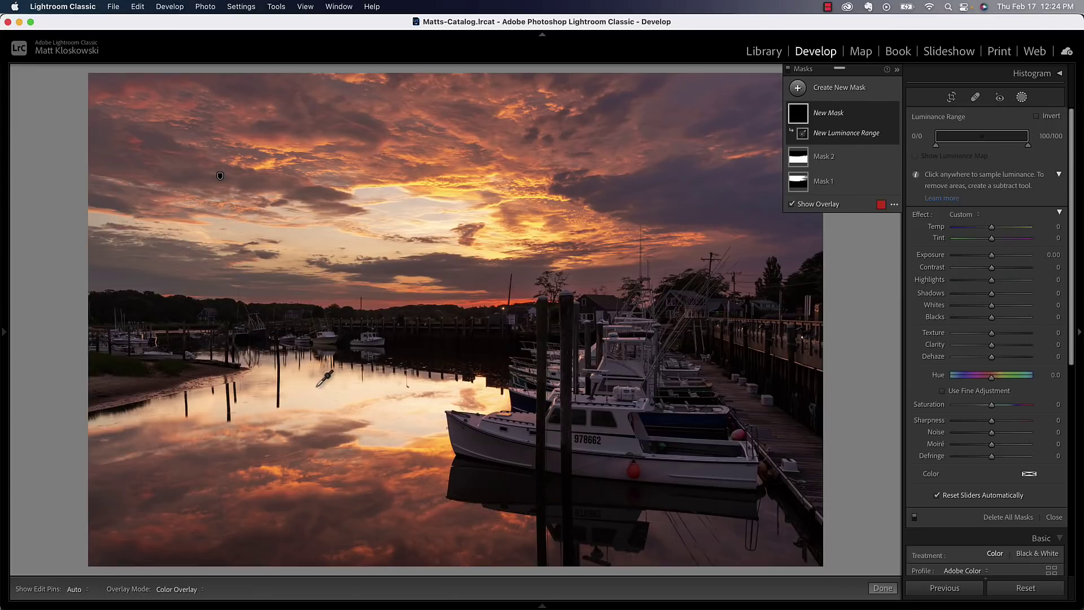
left_click_drag(291, 389, 434, 407)
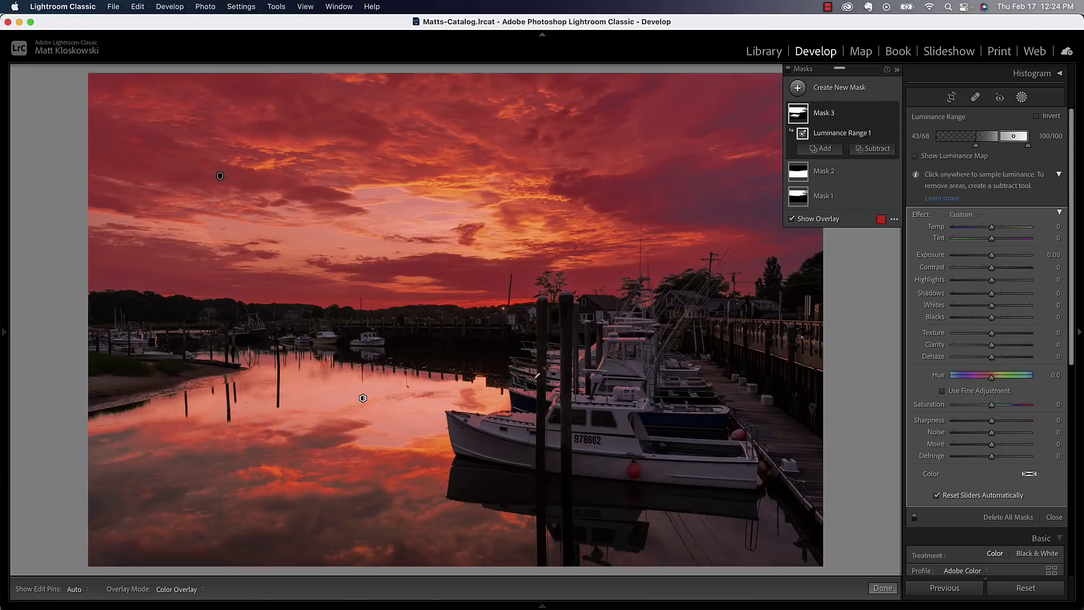
Subtract a linear gradient above the horizon and darken the water to Exposure -0.48, Highlights -30
left_click(871, 150)
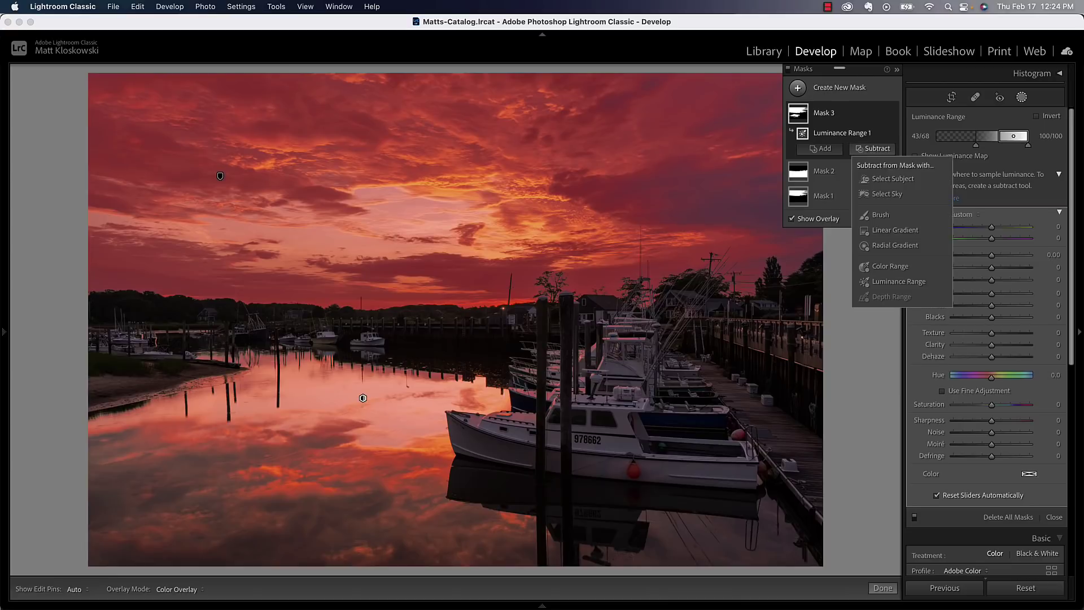
left_click(878, 230)
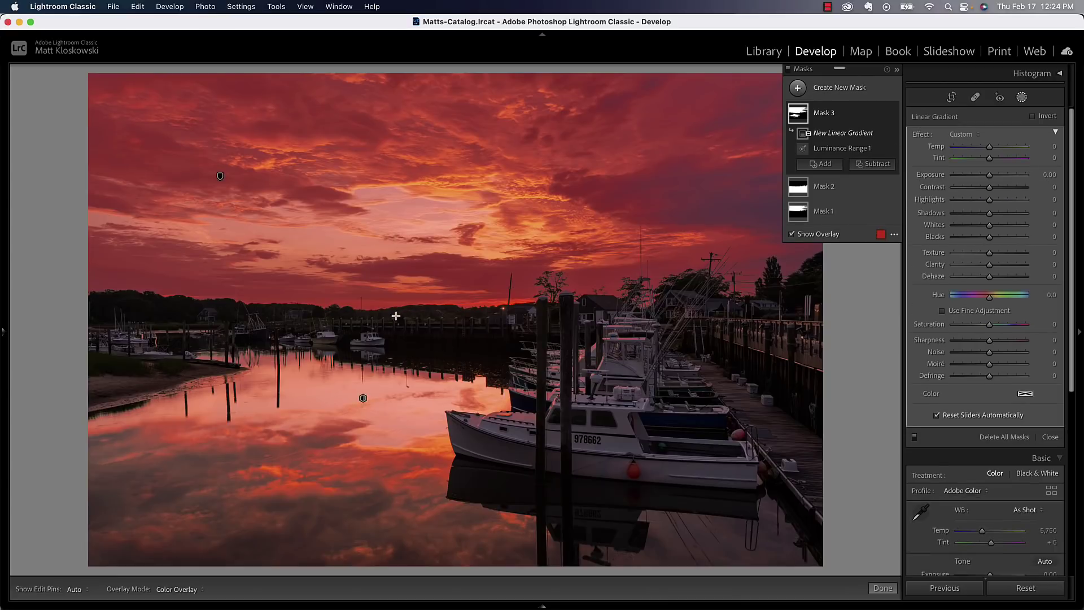
left_click_drag(396, 315, 398, 347)
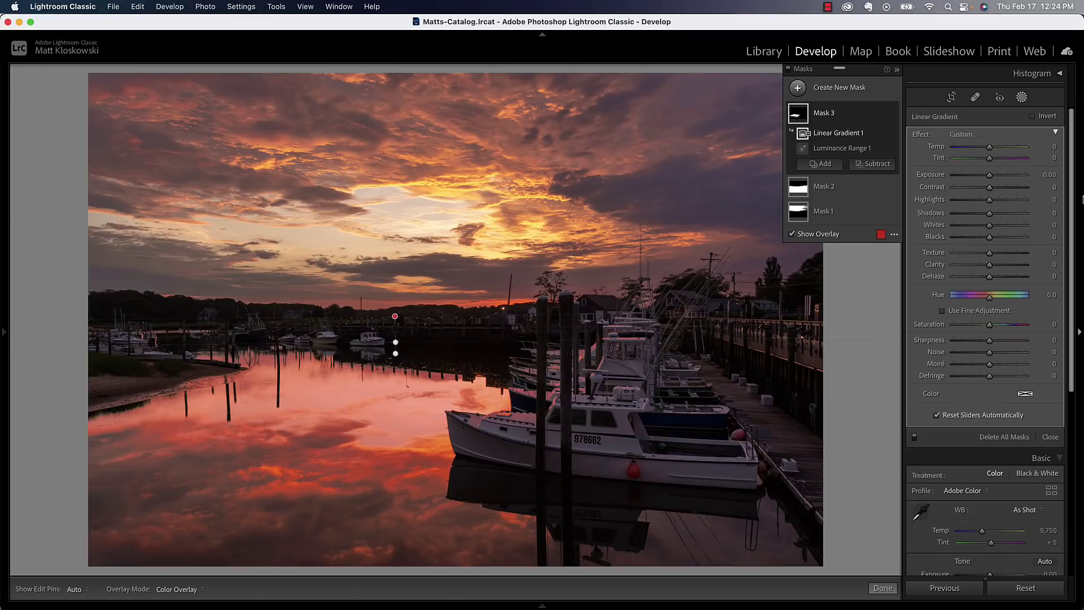
mouse_move(966, 175)
left_mouse_down()
mouse_move(984, 176)
mouse_move(978, 202)
mouse_move(987, 177)
left_mouse_up()
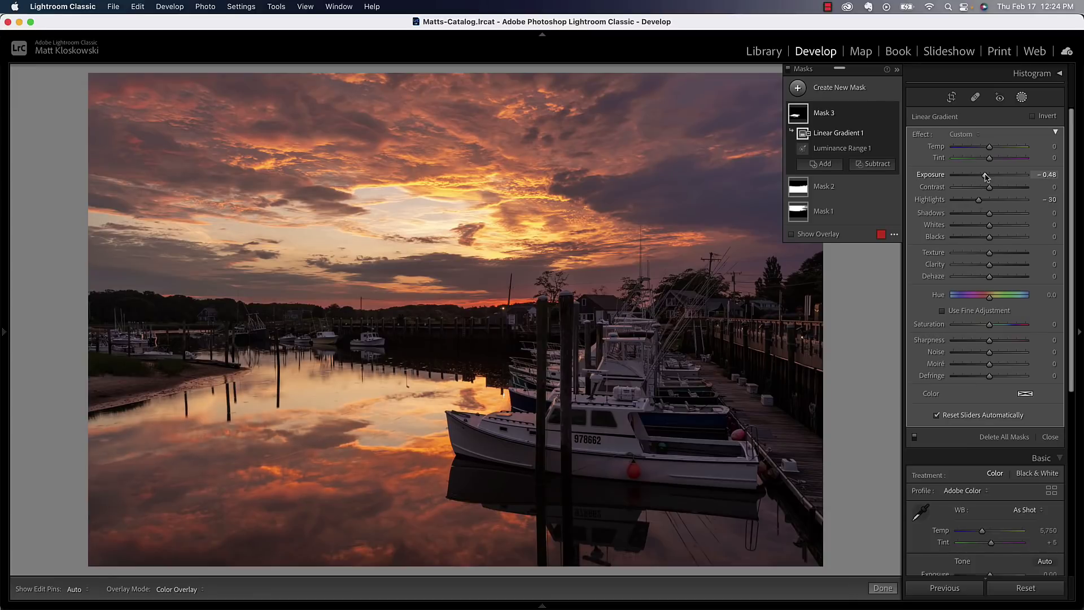
Set the third mask's luminance range to 45/88 through 100
left_click(854, 149)
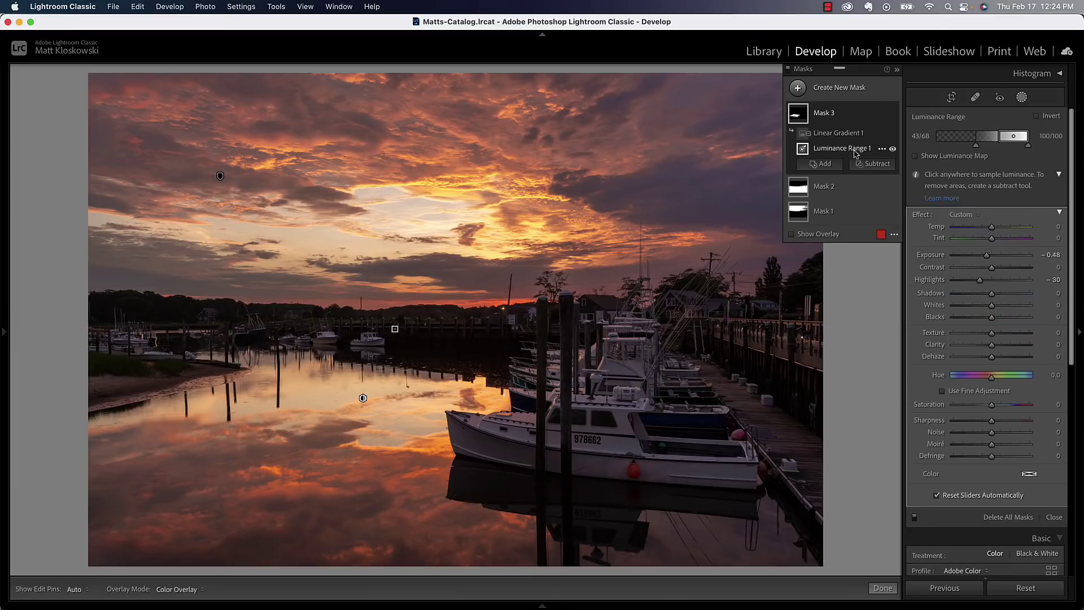
left_click_drag(977, 147, 1012, 139)
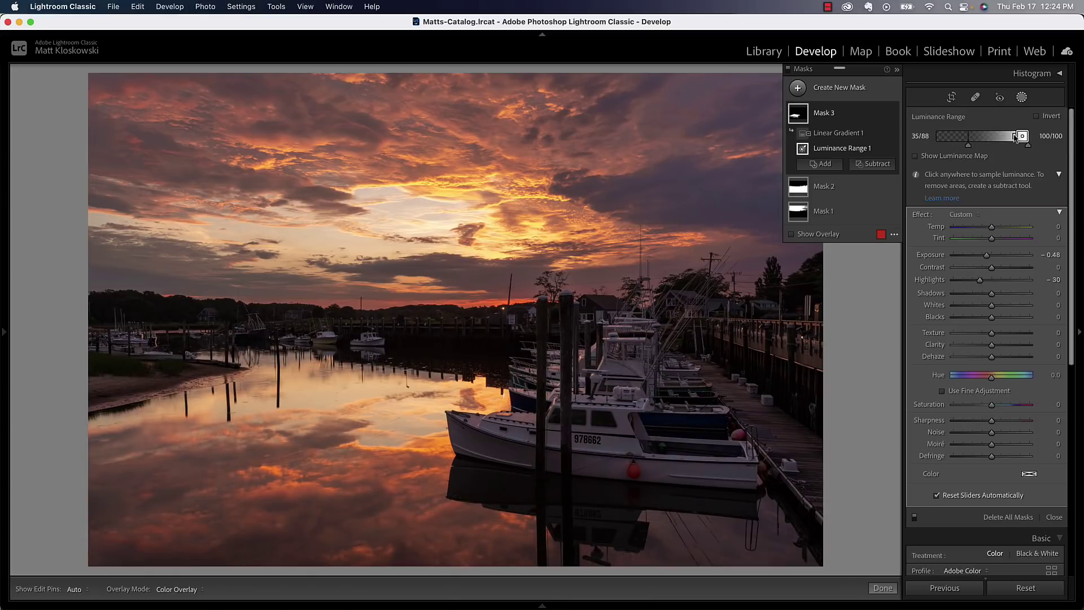
left_click_drag(968, 146, 973, 148)
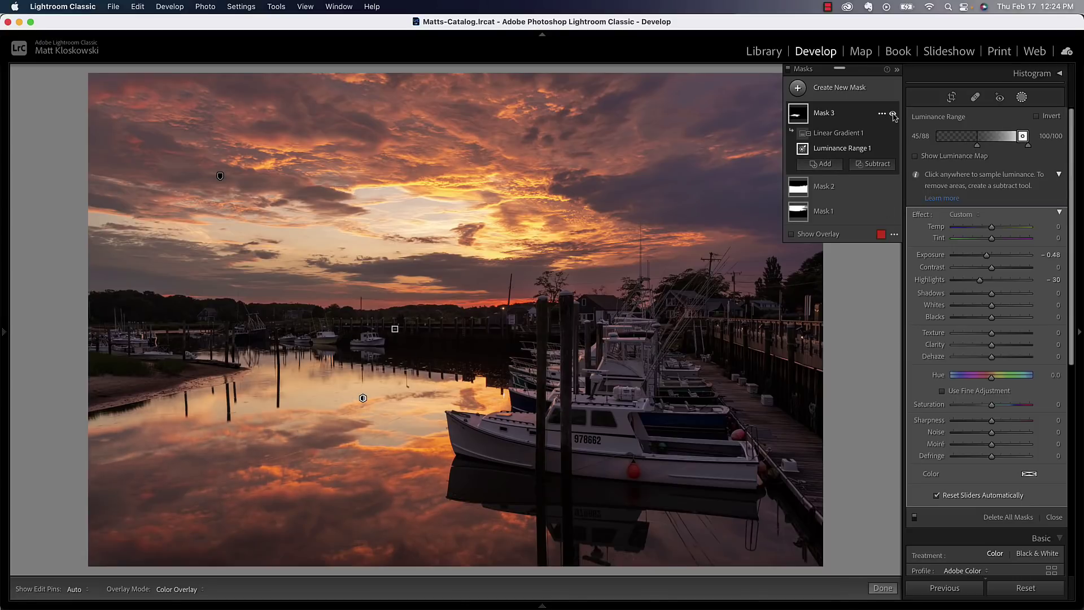
Toggle the third mask on and off to compare the darkened water, leaving it on
left_click(893, 114)
left_click(893, 113)
left_click(893, 113)
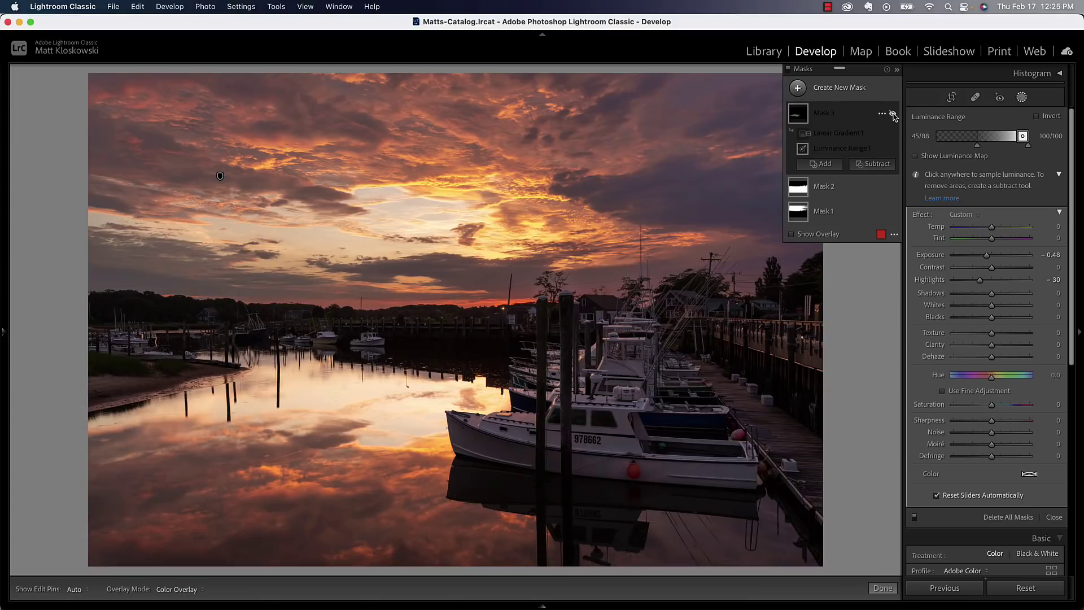
left_click(893, 114)
left_click(893, 114)
left_click(892, 114)
left_click(892, 113)
left_click(893, 114)
left_click(892, 114)
left_click(892, 114)
left_click(893, 113)
left_click(893, 113)
left_click(893, 113)
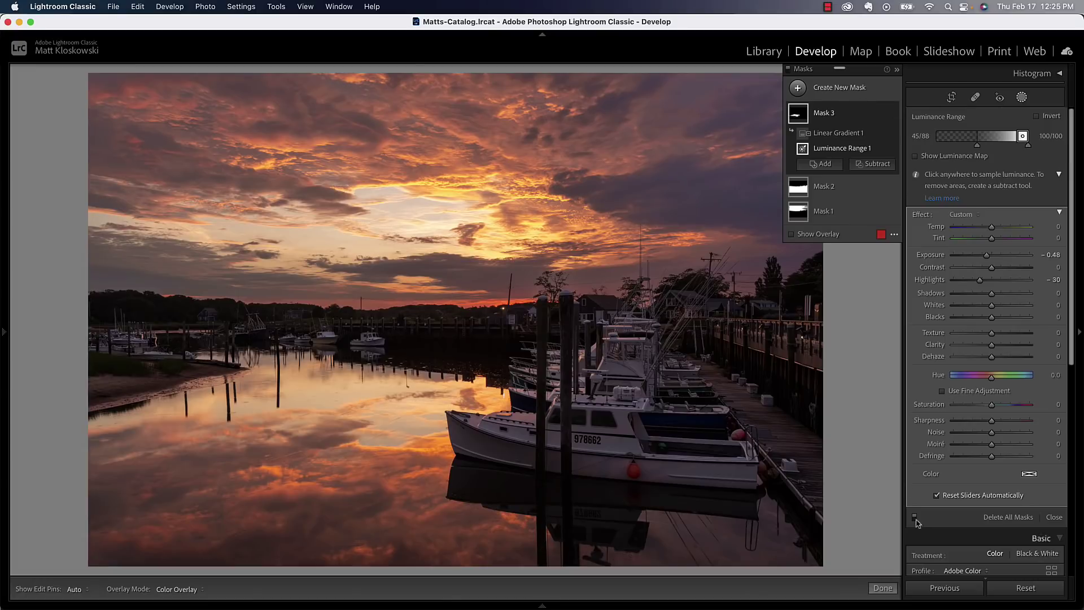
Finish masking and add a -23 post-crop vignette with midpoint 10 and feather 100
left_click(884, 588)
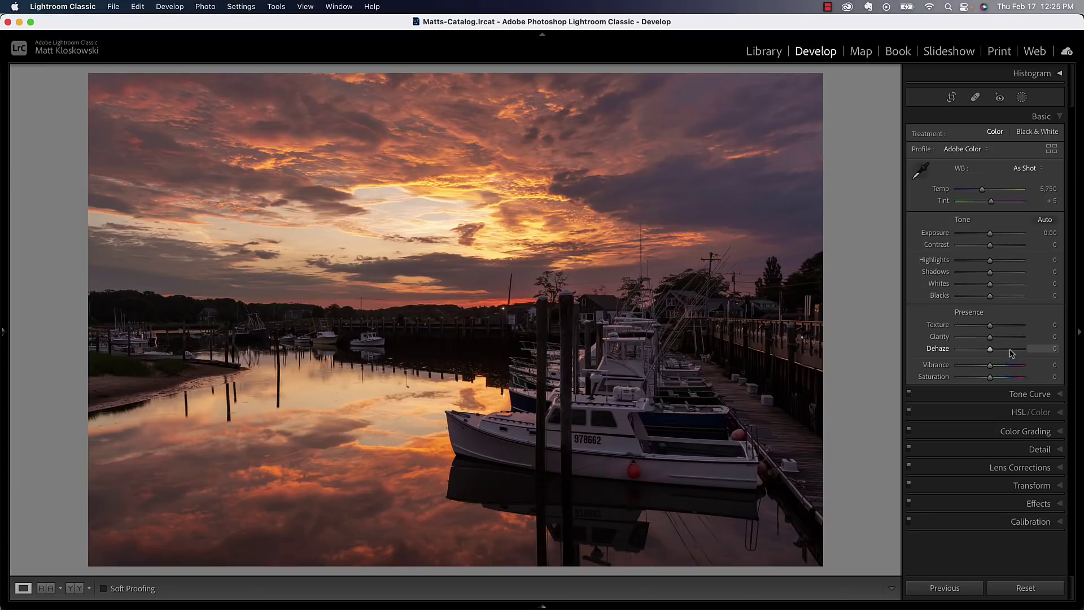
left_click(1036, 503)
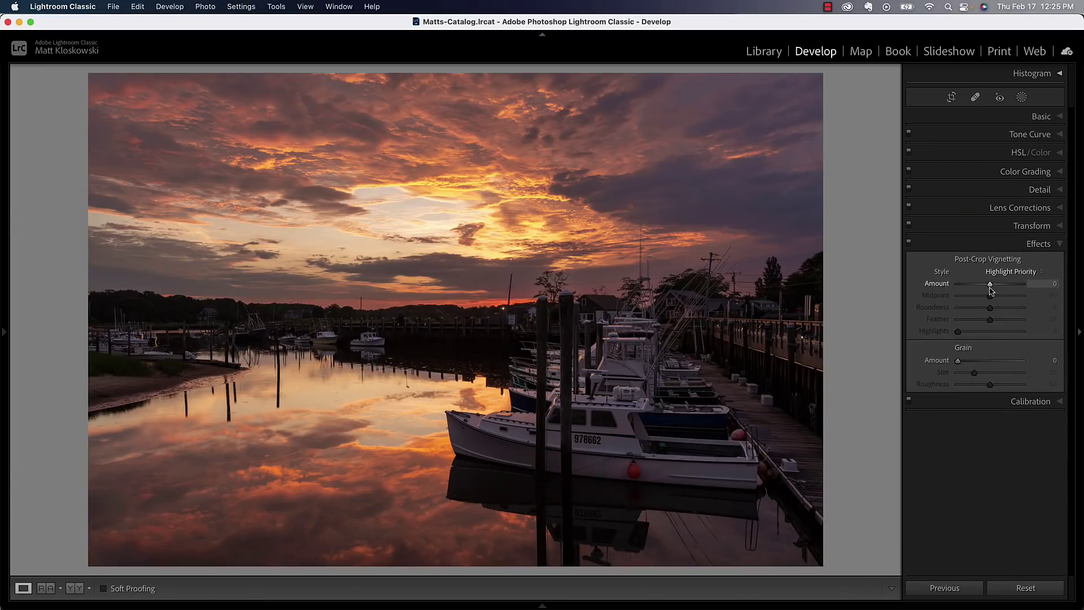
left_click_drag(990, 288, 1022, 319)
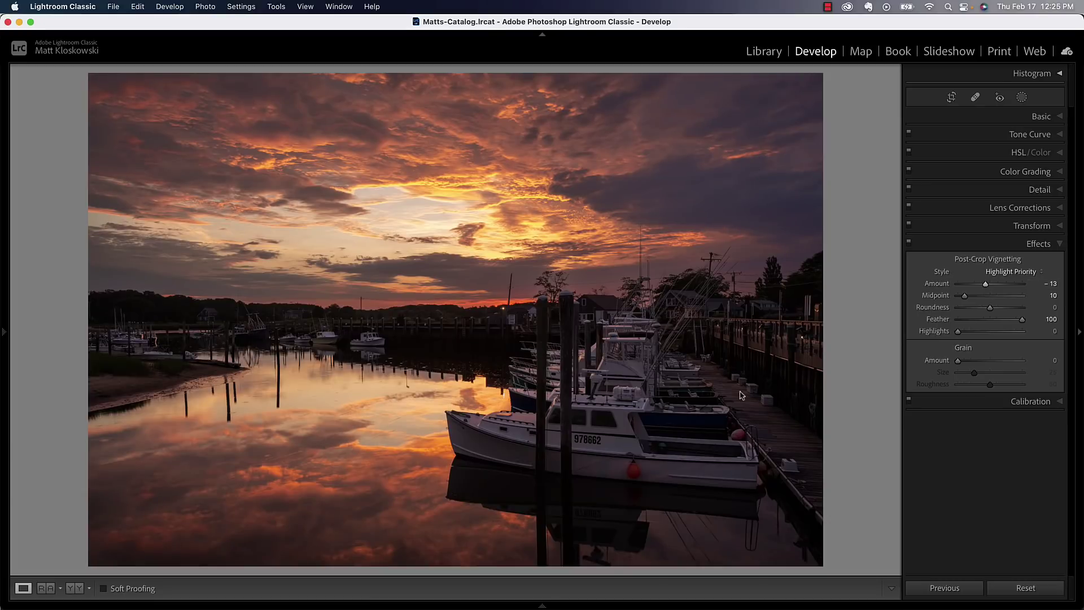
mouse_move(988, 288)
left_mouse_down()
mouse_move(967, 286)
mouse_move(994, 289)
mouse_move(984, 289)
left_mouse_up()
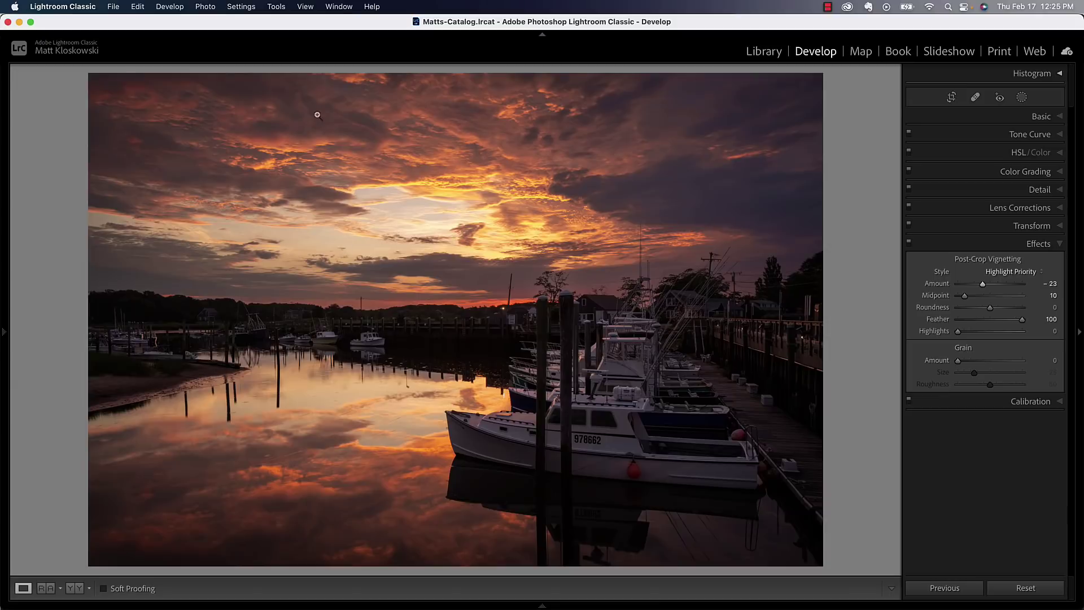
left_click(205, 6)
Scroll the landscape course page down to the seven-module Course Contents list
mouse_move(226, 75)
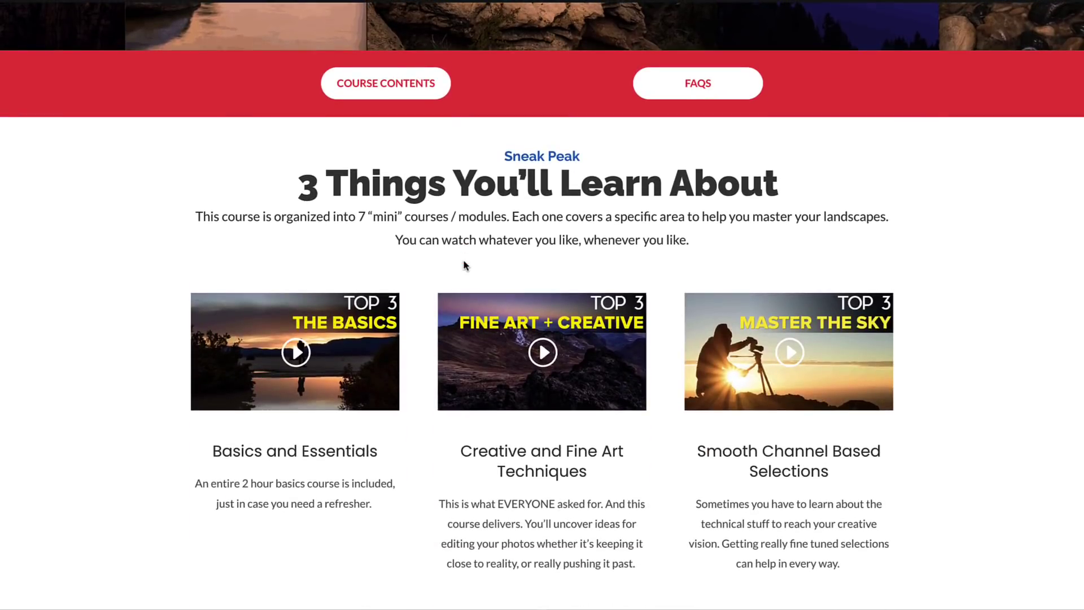
scroll(465, 266, "down", 7)
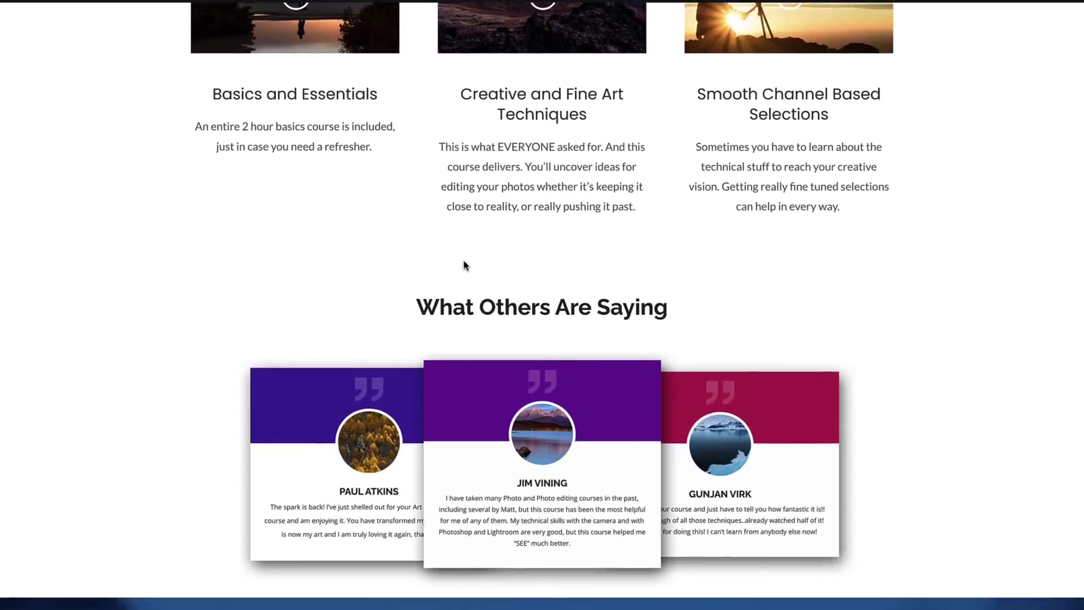
scroll(464, 265, "down", 15)
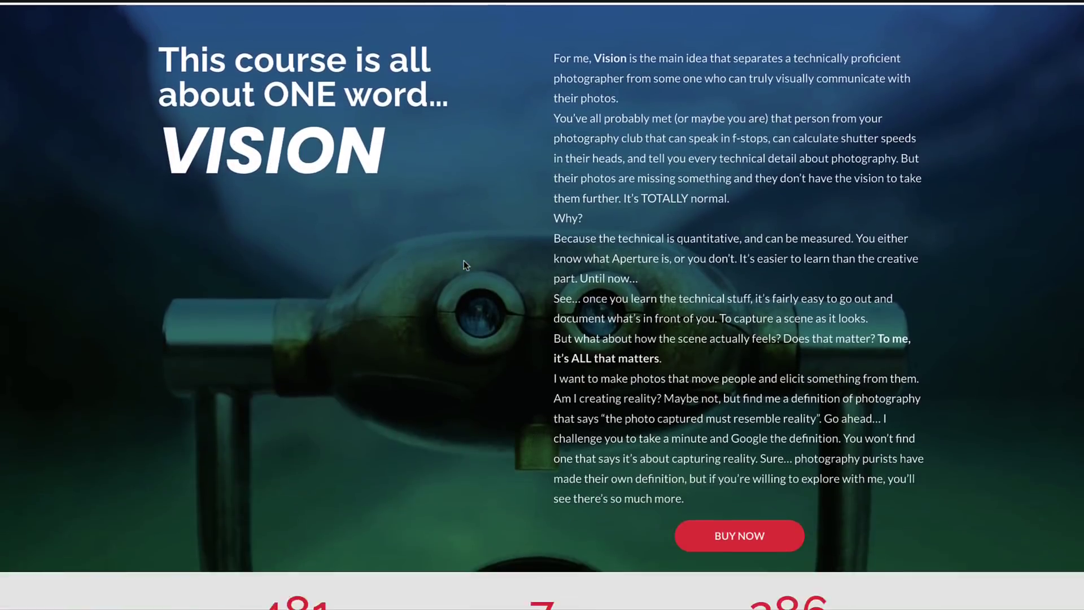
scroll(464, 265, "down", 9)
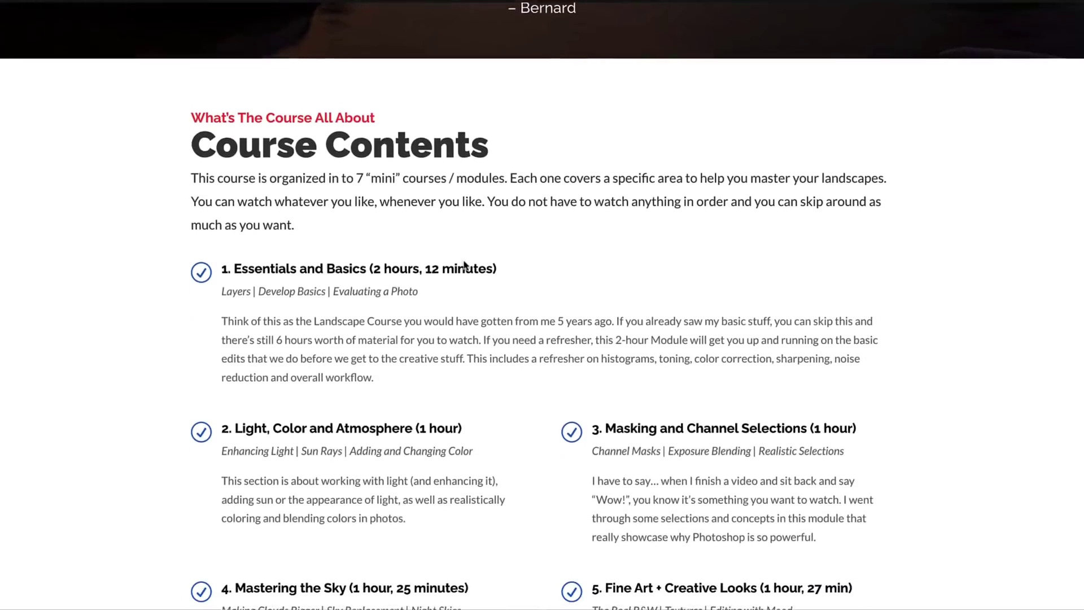
scroll(464, 265, "down", 3)
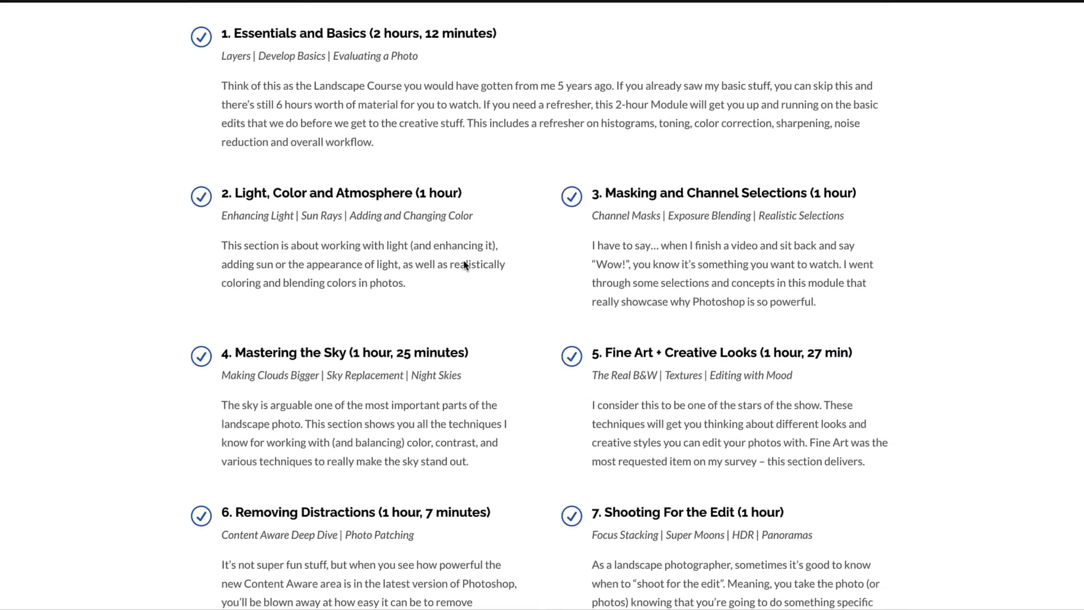
scroll(464, 265, "down", 3)
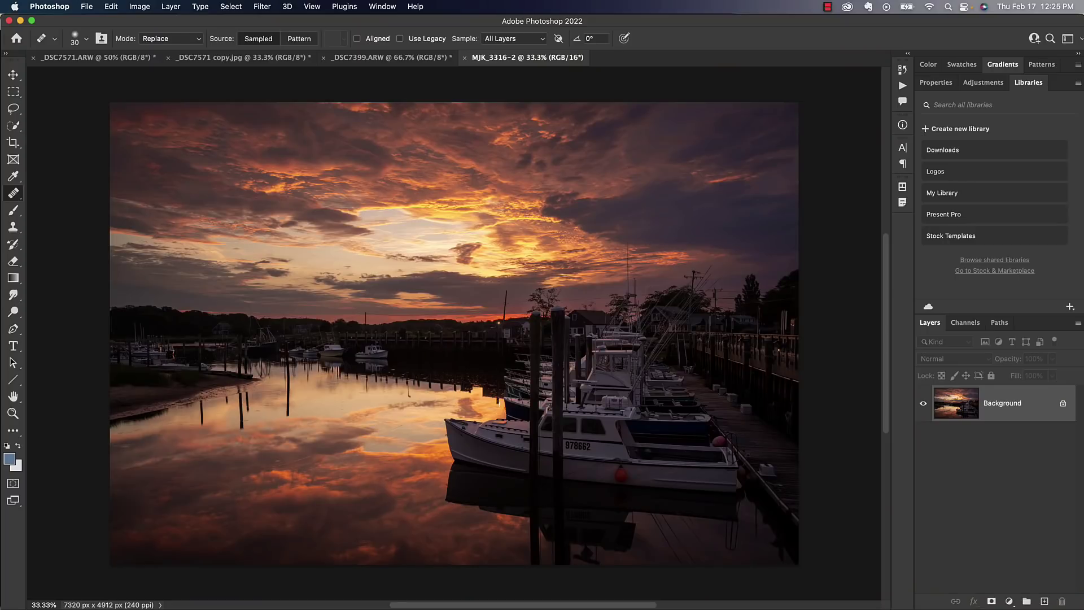
Zoom in and pan to the power line above the harbor horizon
key("super+plus")
key("super+plus")
key("super+plus")
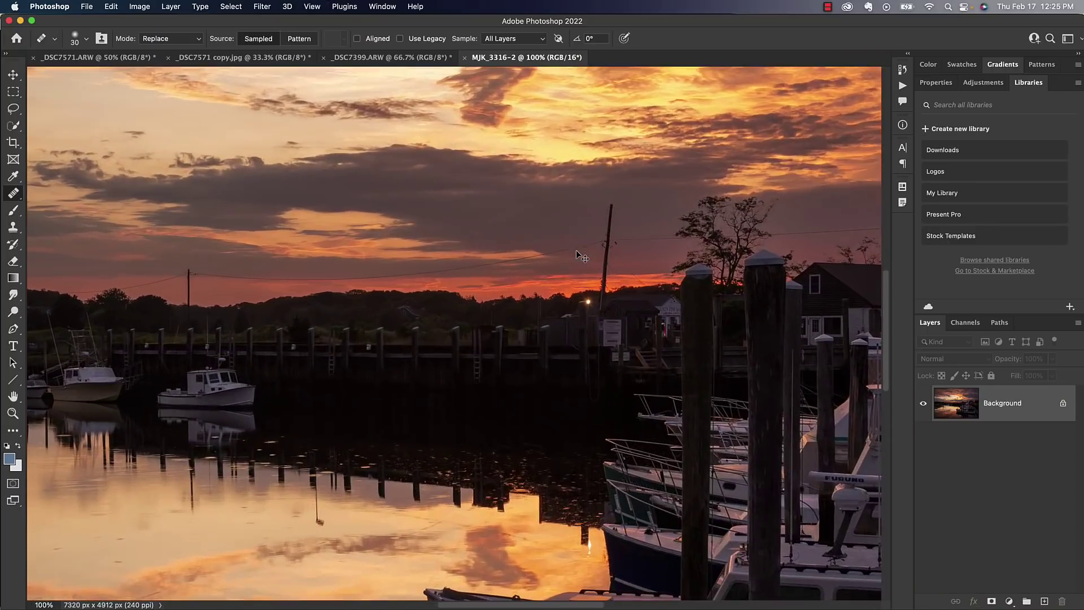
key("super+plus")
left_click_drag(297, 253, 457, 354)
Heal away the wire stretch just right of the pole with the Healing Brush
left_click(15, 197)
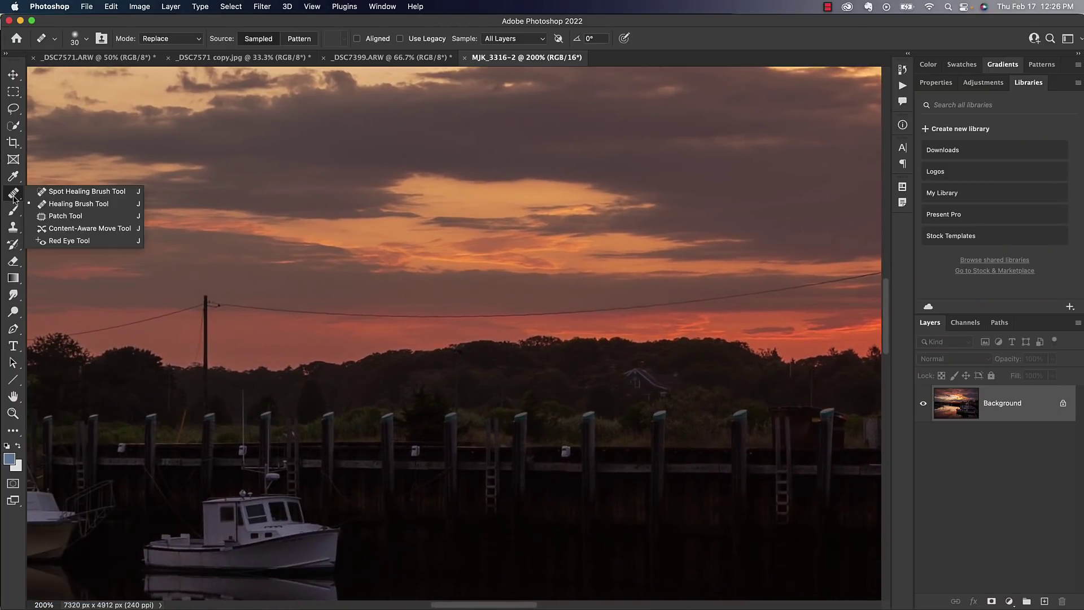
left_click(64, 206)
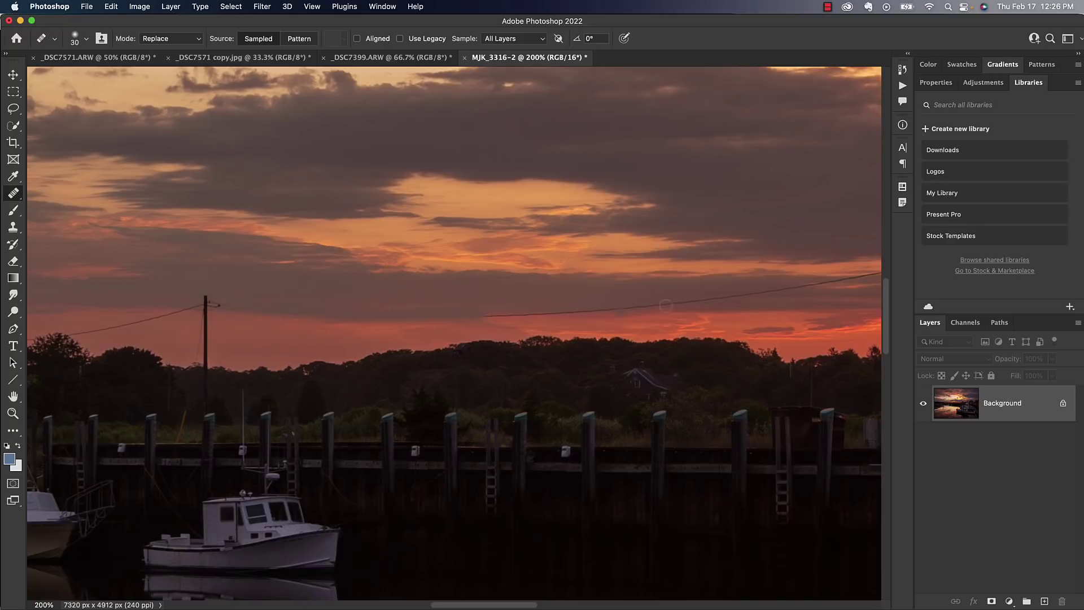
left_click_drag(494, 316, 635, 298)
Keep the Replace healing mode and paint out a longer run of the power line
left_click(170, 40)
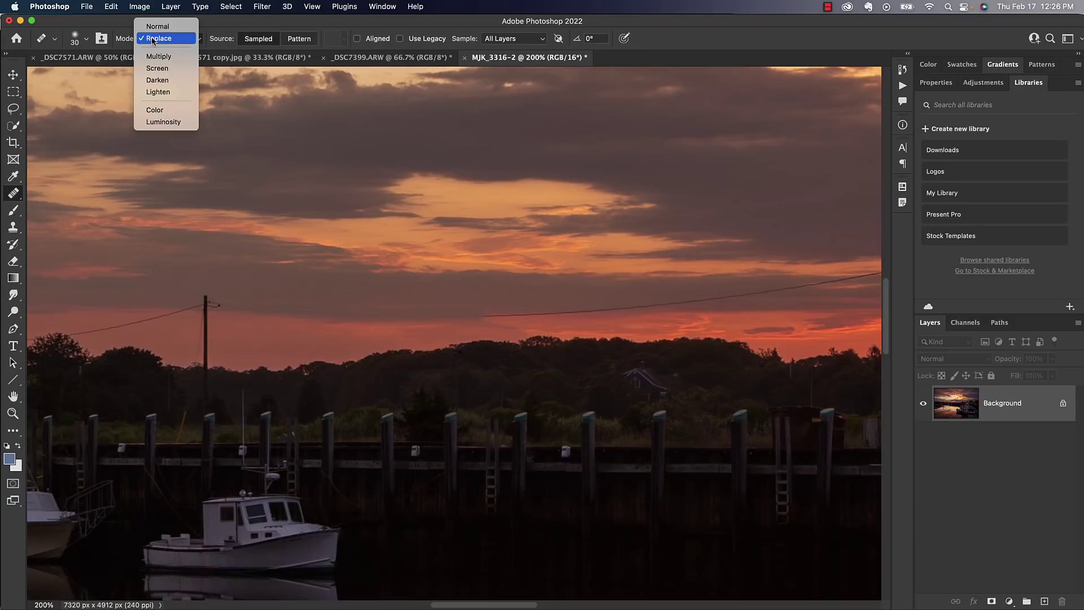
left_click(152, 39)
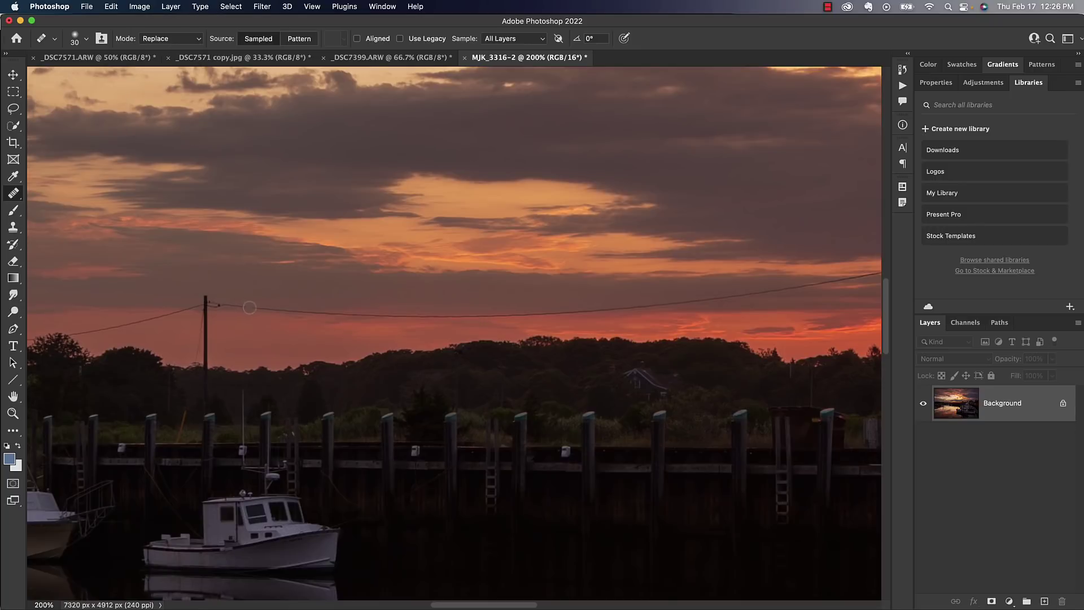
left_click_drag(252, 308, 427, 312)
Try healing the top of the pole, then undo that stroke
left_click(206, 305)
left_click_drag(205, 309, 204, 360)
key("super+z")
Switch healing mode to Normal, enlarge the brush, and heal the wire right of the pole
left_click(166, 38)
left_click(158, 27)
key("bracketright")
left_click_drag(220, 304, 466, 311)
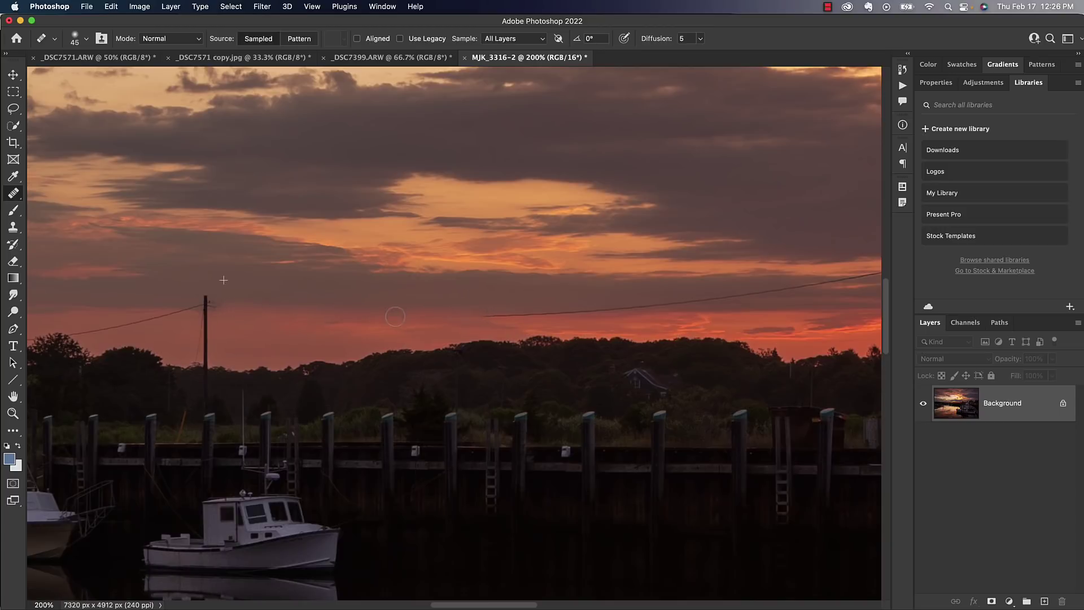
left_click_drag(598, 306, 611, 306)
key("super+z")
left_click_drag(481, 318, 556, 313)
Attempt the wire attachment at the pole top, undo it, and move toward the second pole
mouse_move(216, 299)
left_mouse_down()
mouse_move(259, 334)
mouse_move(252, 342)
mouse_move(209, 299)
left_mouse_up()
key("super+z")
key("super+z")
left_click_drag(324, 232, 107, 339)
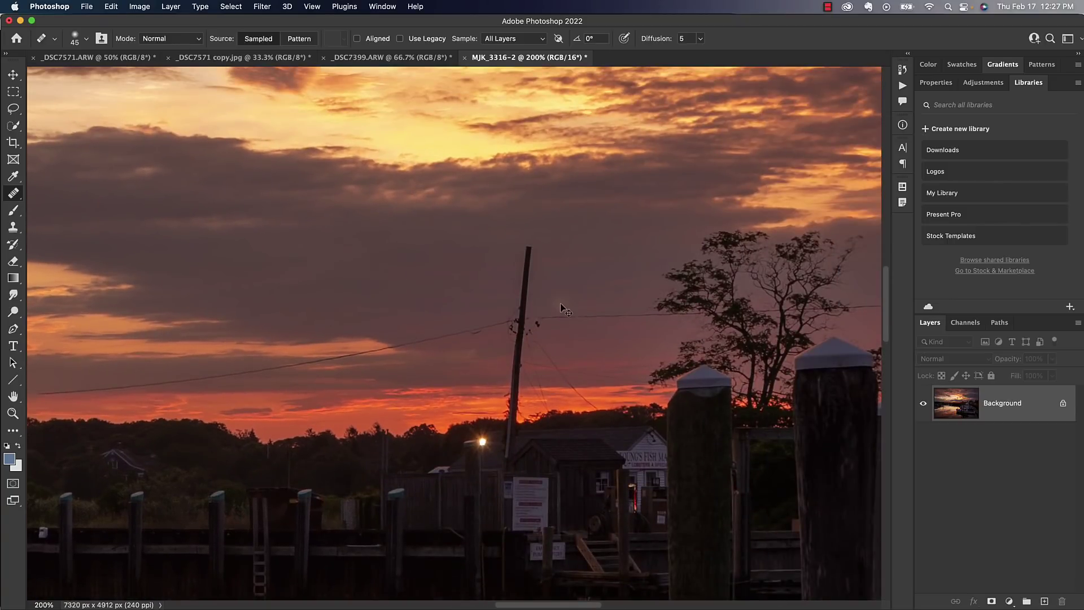
scroll(560, 305, "up", 4)
Heal the wire beside the second pole, switching back to Replace mode toward the tree
left_click(327, 333)
key("bracketright")
key("super+z")
key("bracketleft")
key("bracketleft")
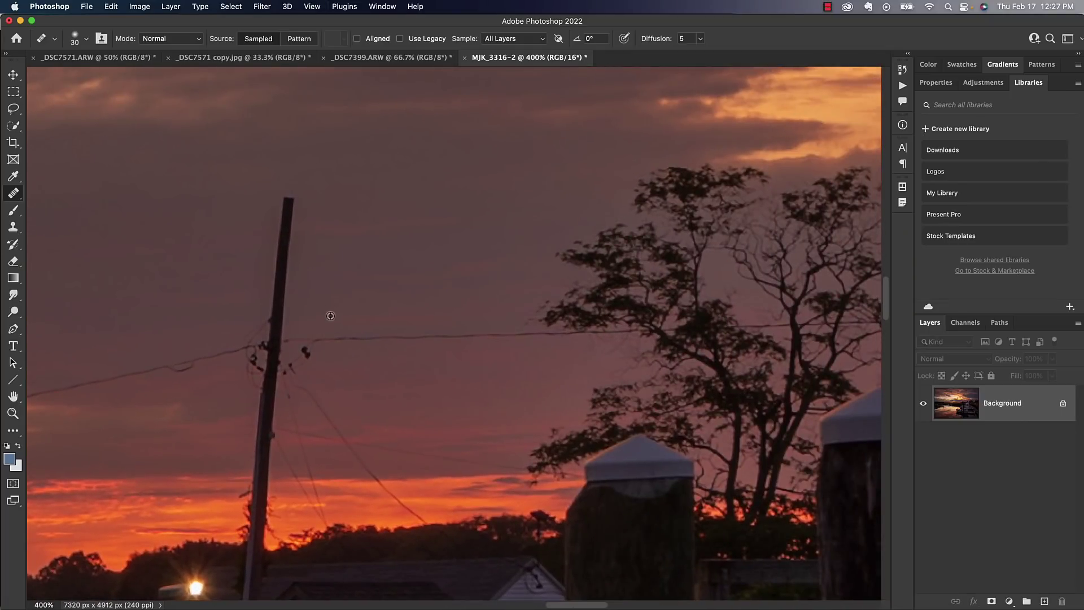
left_click_drag(317, 340, 535, 333)
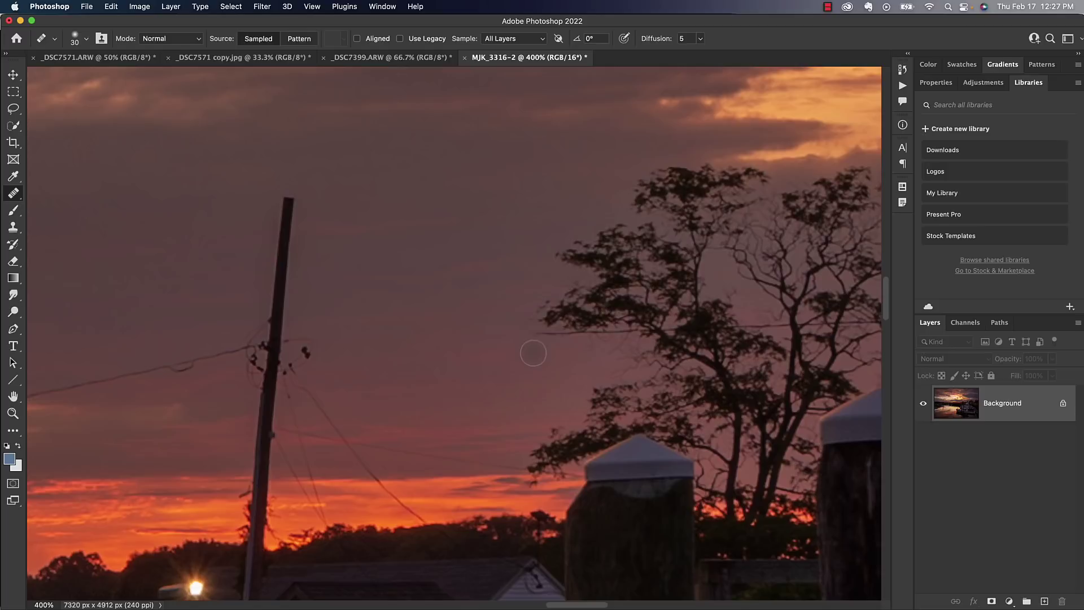
left_click(164, 38)
left_click(157, 50)
left_click_drag(539, 339, 614, 339)
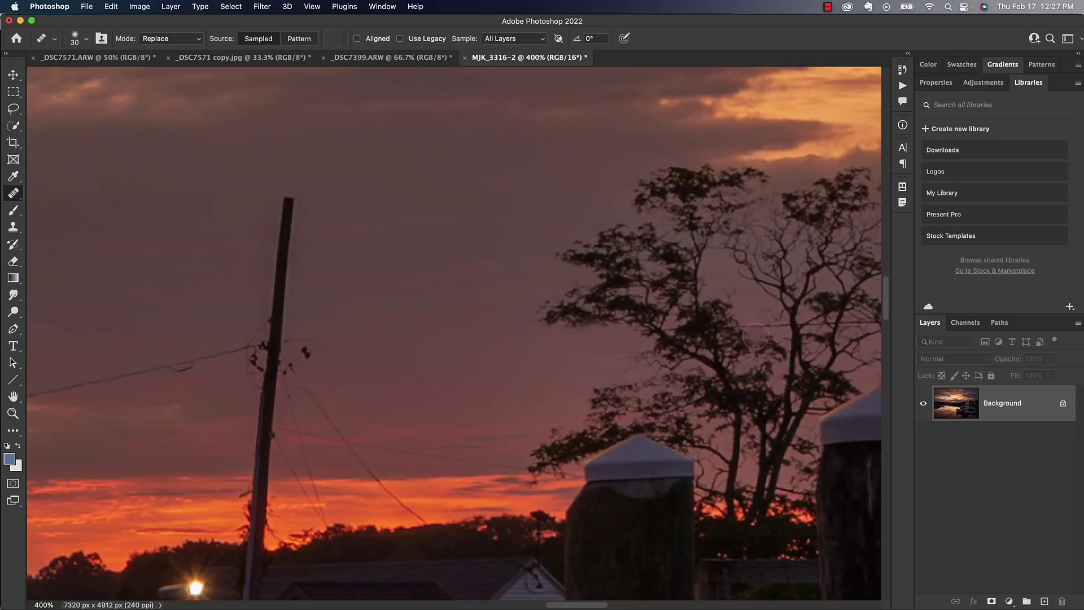
Sample clean sky and heal the wire crossing near the tree, then shrink the brush to 10
left_click_drag(746, 352, 405, 358)
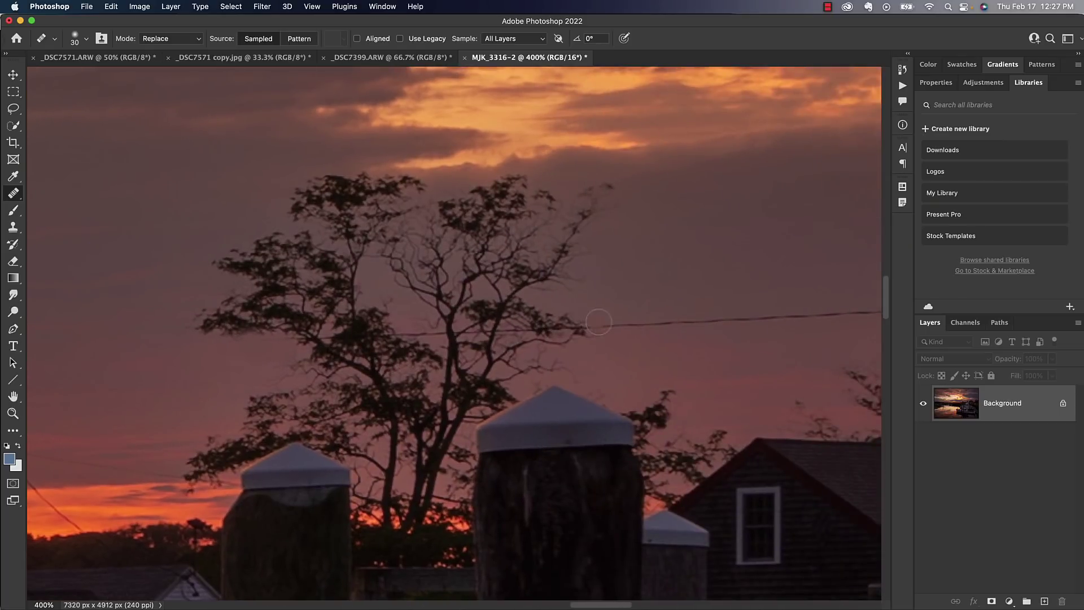
left_click(615, 299, "alt")
mouse_move(590, 325)
left_mouse_down()
mouse_move(828, 315)
mouse_move(771, 312)
left_mouse_up()
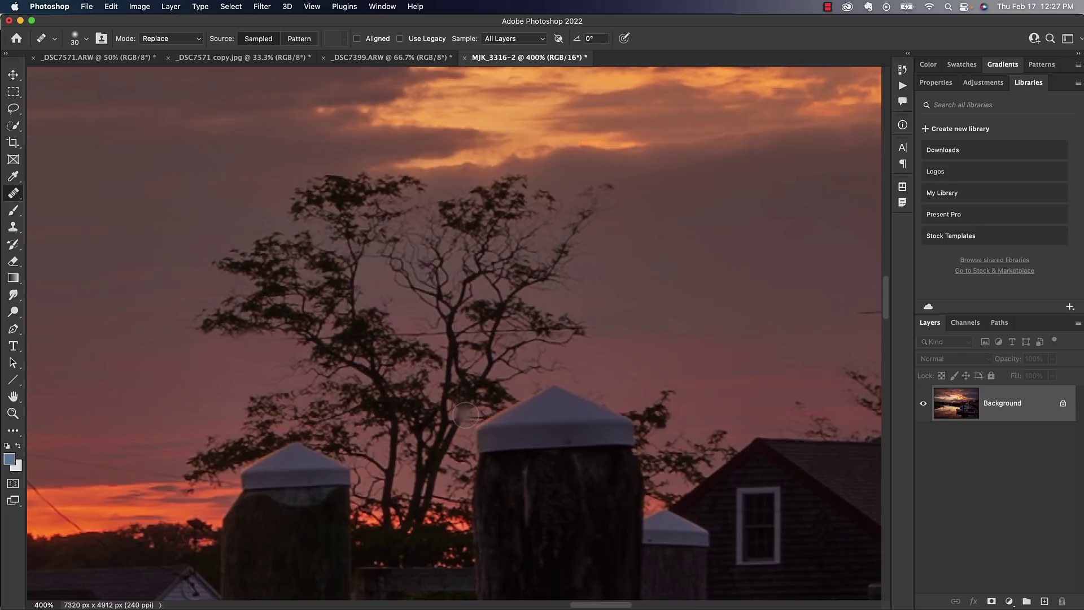
key("bracketleft")
key("bracketleft")
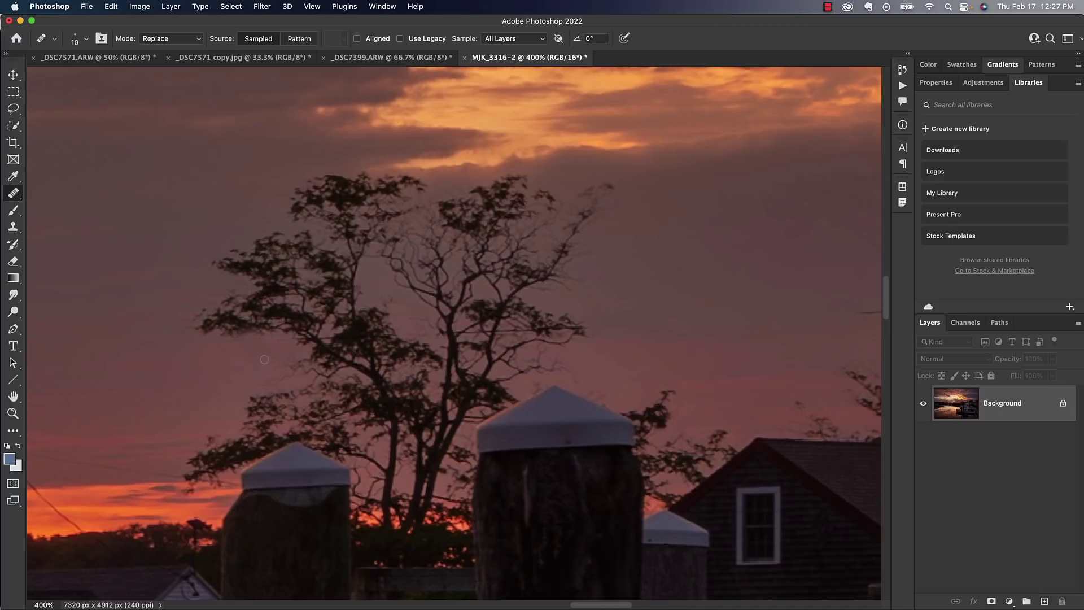
left_click_drag(350, 360, 863, 303)
scroll(516, 359, "left", 5)
scroll(516, 359, "down", 3)
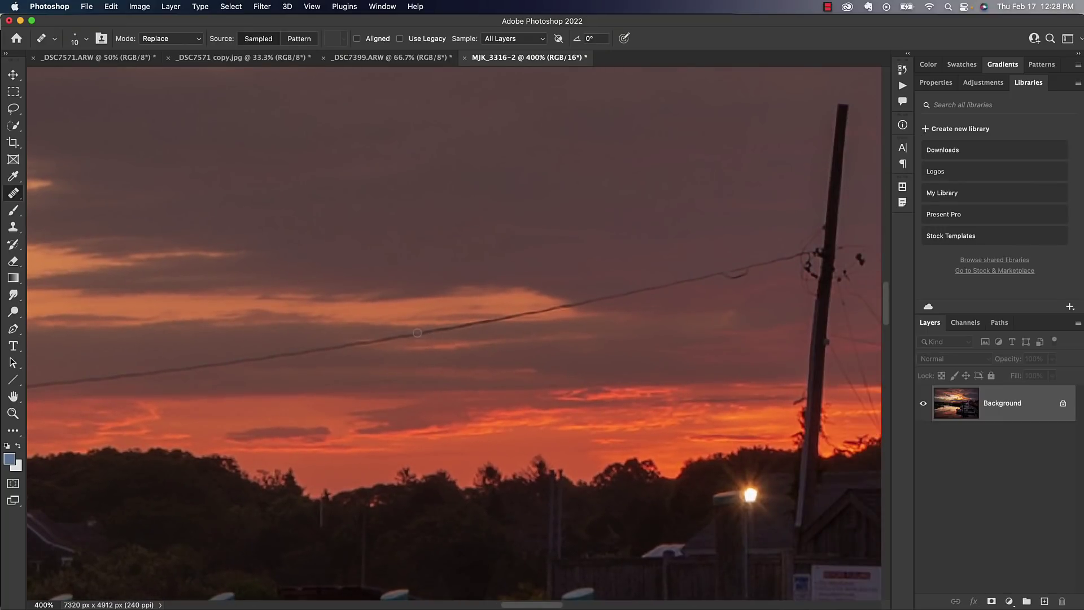
At 200%, lasso the long wire left of the pole and erase it with Content-Aware Fill
key("super+minus")
key("super+minus")
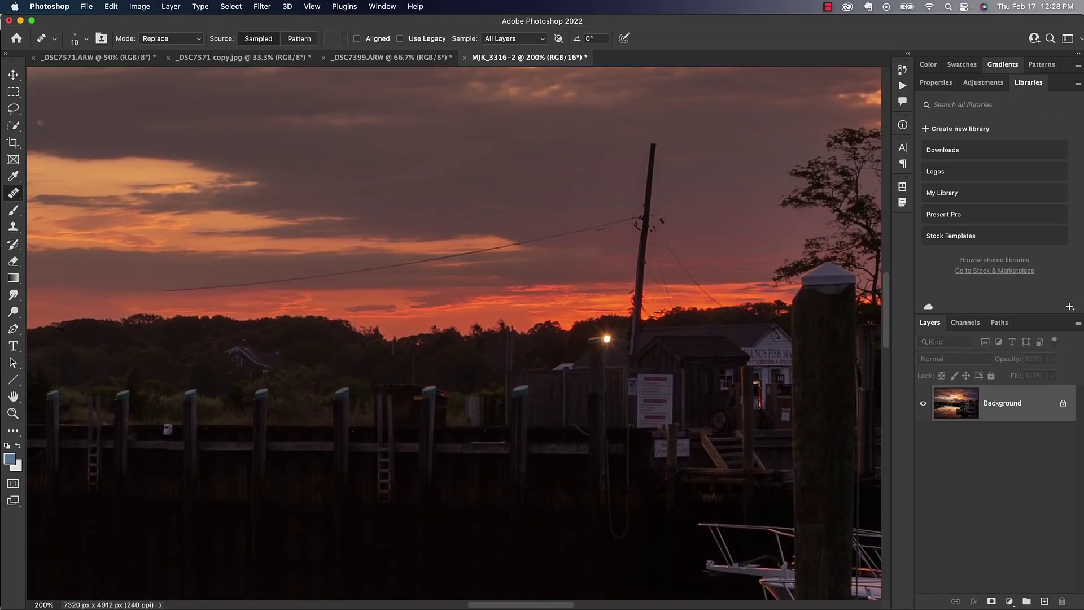
left_click_drag(13, 109, 60, 110)
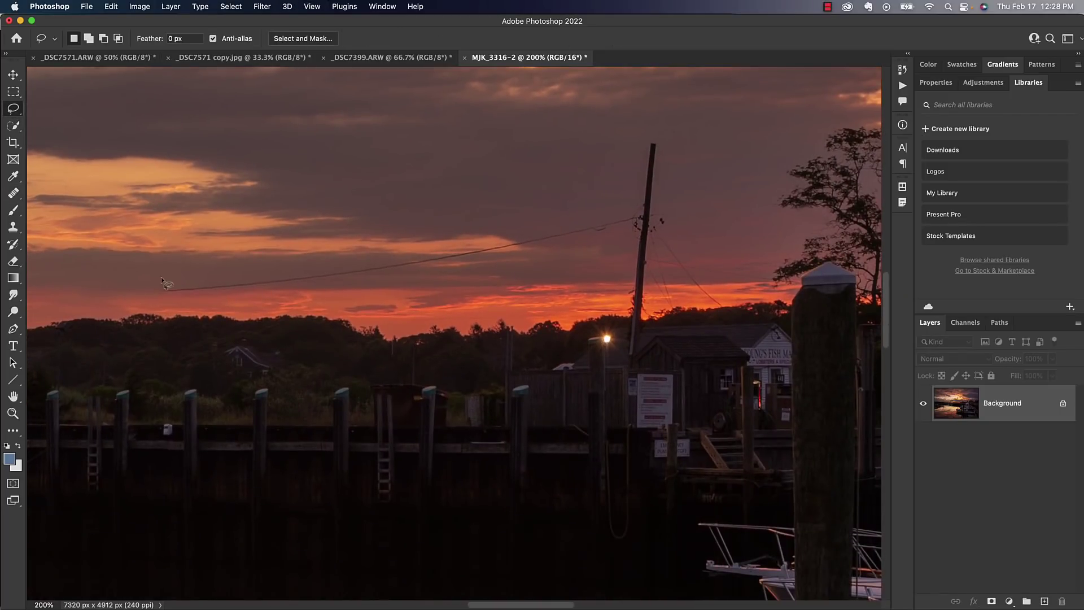
mouse_move(154, 280)
left_mouse_down()
mouse_move(157, 292)
mouse_move(187, 295)
mouse_move(305, 288)
mouse_move(631, 226)
mouse_move(629, 211)
mouse_move(555, 233)
left_mouse_up()
mouse_move(432, 253)
left_mouse_down()
mouse_move(168, 278)
mouse_move(156, 291)
left_mouse_up()
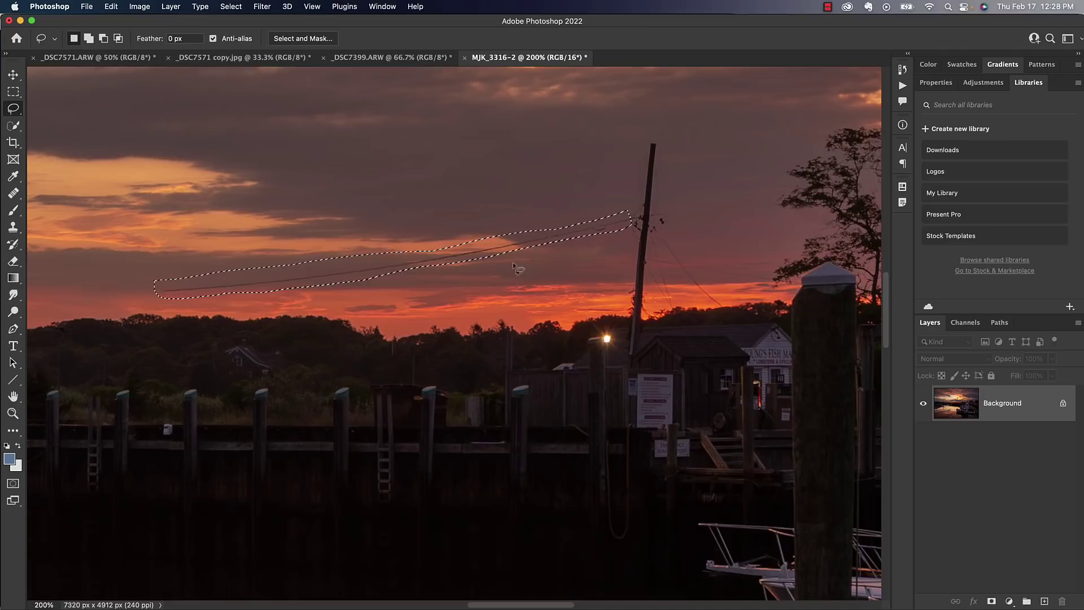
left_click(111, 7)
left_click(145, 198)
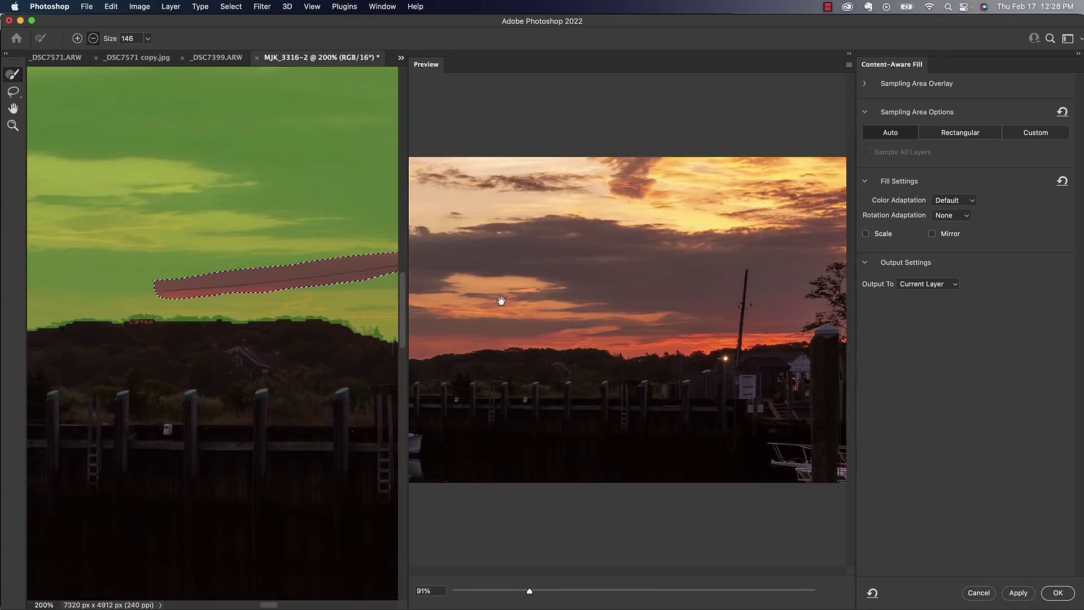
left_click(93, 39)
key("Return")
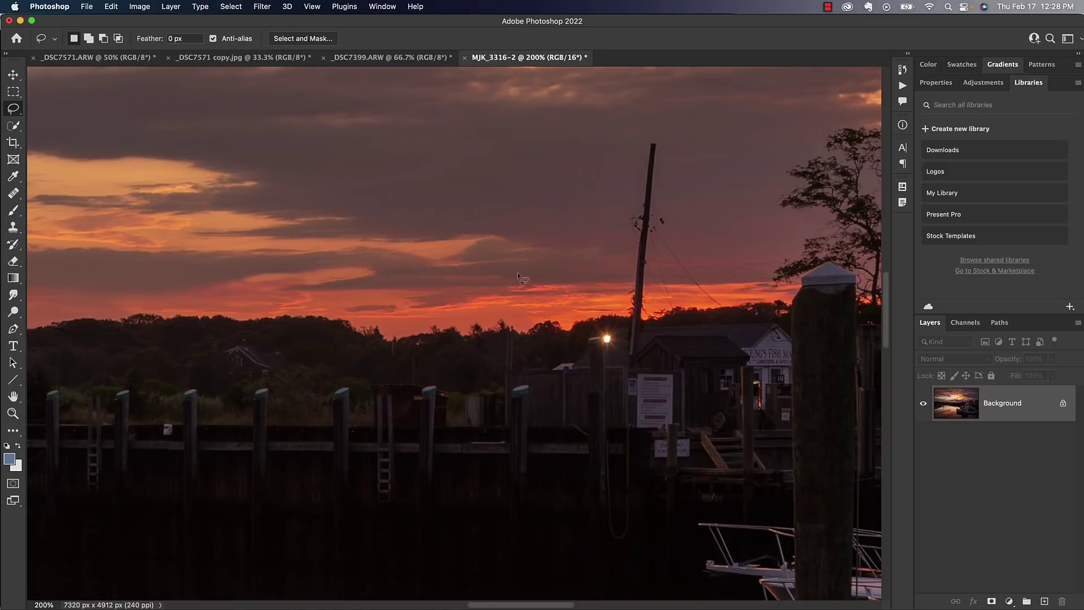
Zoom to 400% on the pole's sagging wires and set the Healing Brush to Normal mode
left_click_drag(539, 259, 430, 293)
left_click_drag(450, 246, 313, 281)
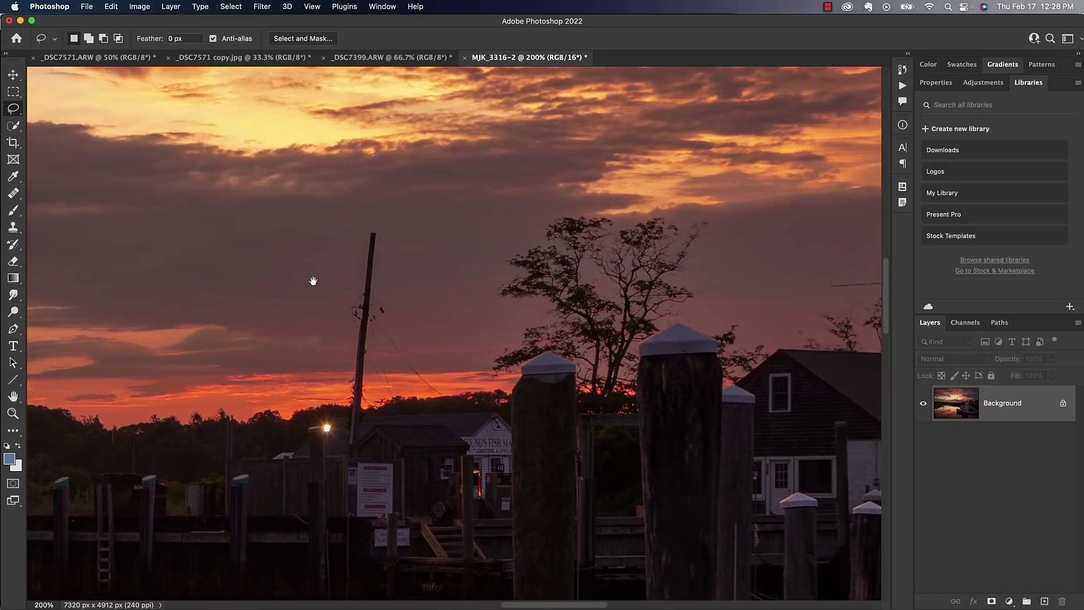
key("super+equal")
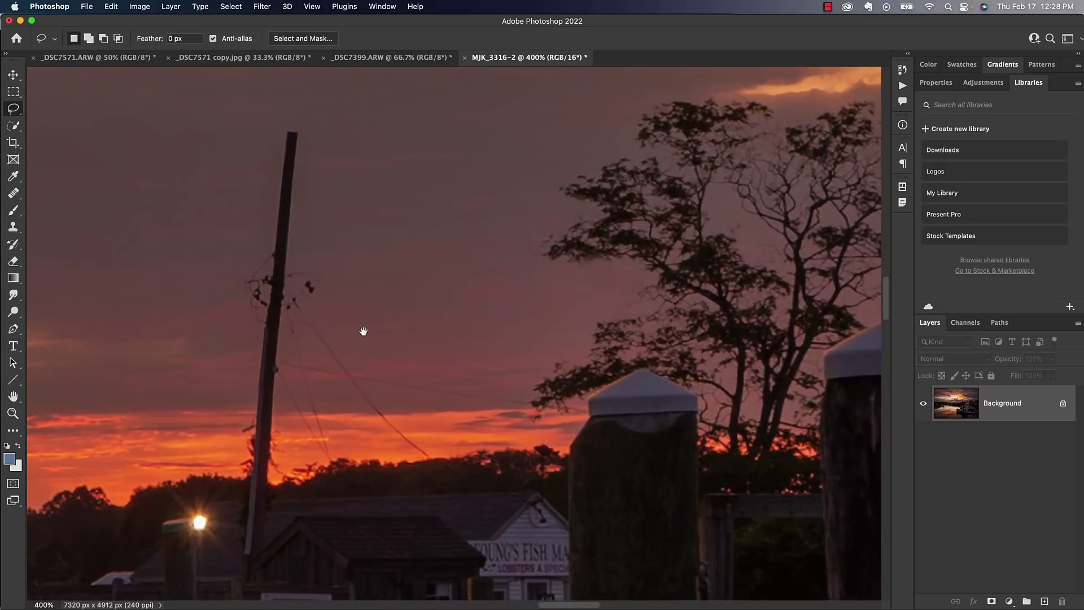
left_click_drag(366, 335, 283, 257)
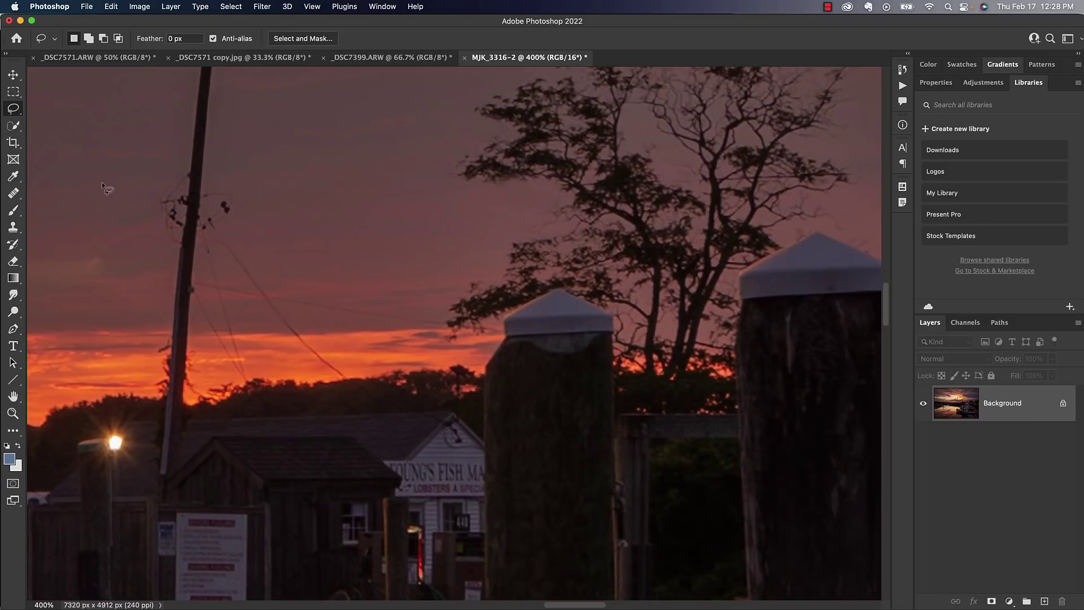
left_click(13, 193)
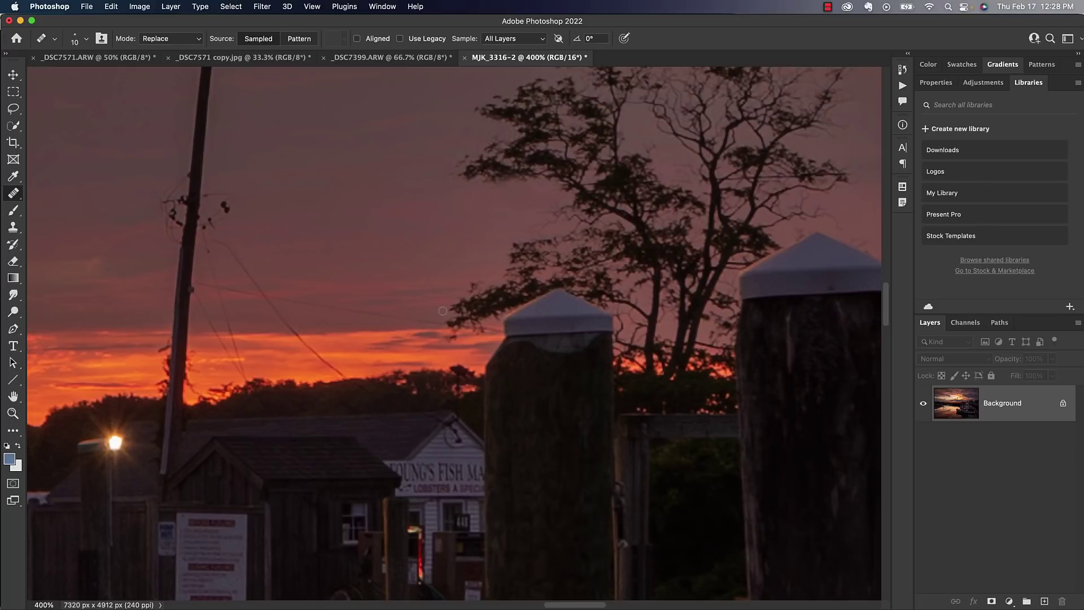
left_click(181, 38)
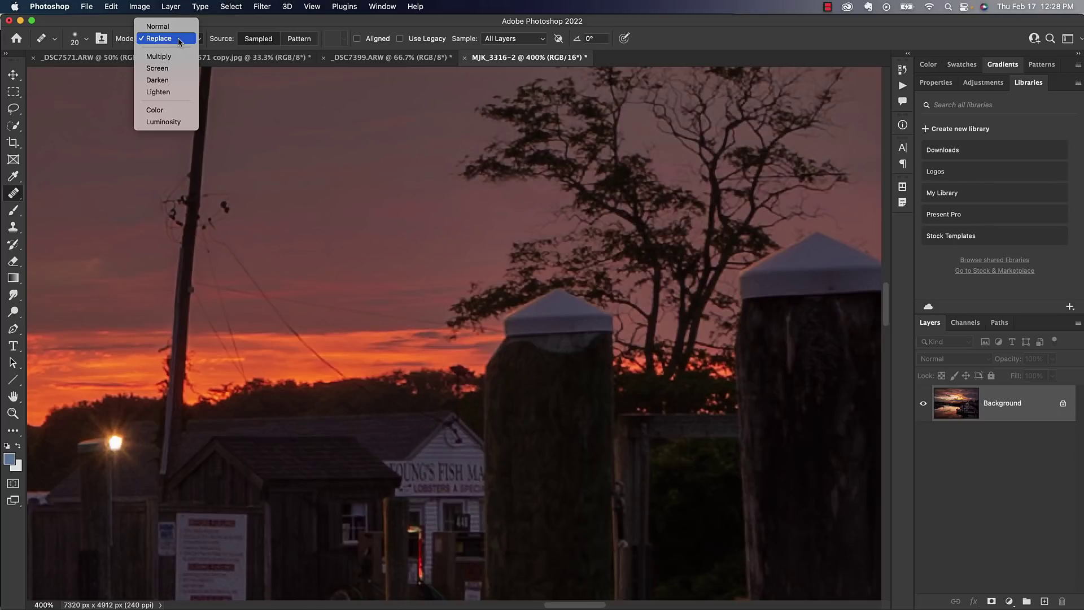
left_click(178, 31)
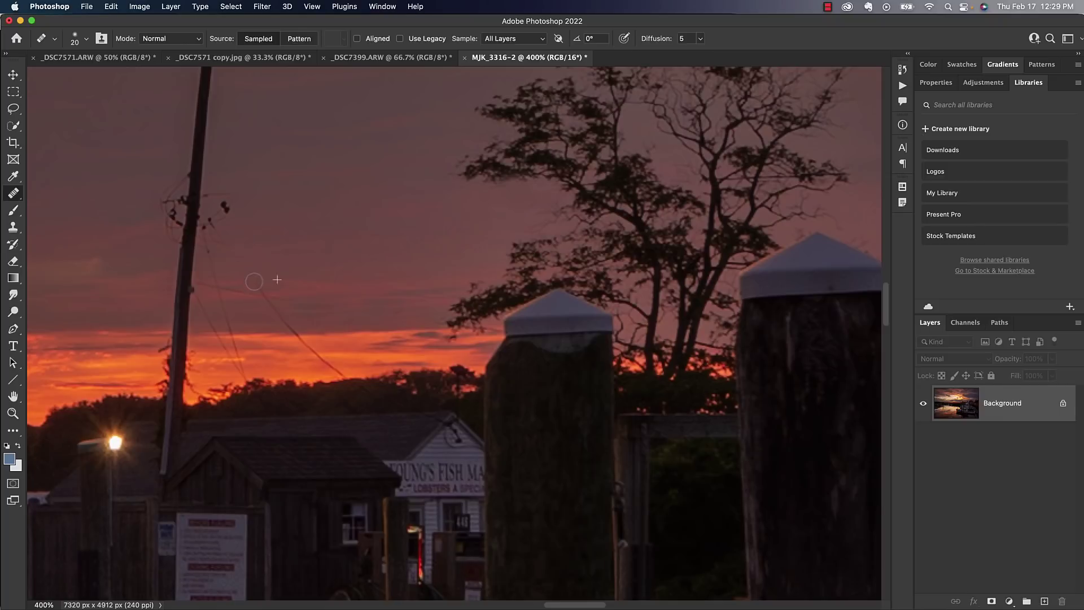
Heal away each thin wire hanging from the pole down toward the pier posts
mouse_move(262, 290)
left_mouse_down()
mouse_move(283, 297)
mouse_move(289, 325)
left_mouse_up()
left_click_drag(294, 333, 289, 327)
left_click_drag(324, 361, 342, 378)
left_click_drag(229, 290, 221, 290)
mouse_move(220, 253)
left_mouse_down()
mouse_move(211, 269)
mouse_move(225, 308)
left_mouse_up()
mouse_move(245, 368)
left_mouse_down()
mouse_move(250, 381)
mouse_move(226, 327)
left_mouse_up()
At 200%, lasso the utility pole, erase it with Content-Aware Fill, and deselect
key("super+minus")
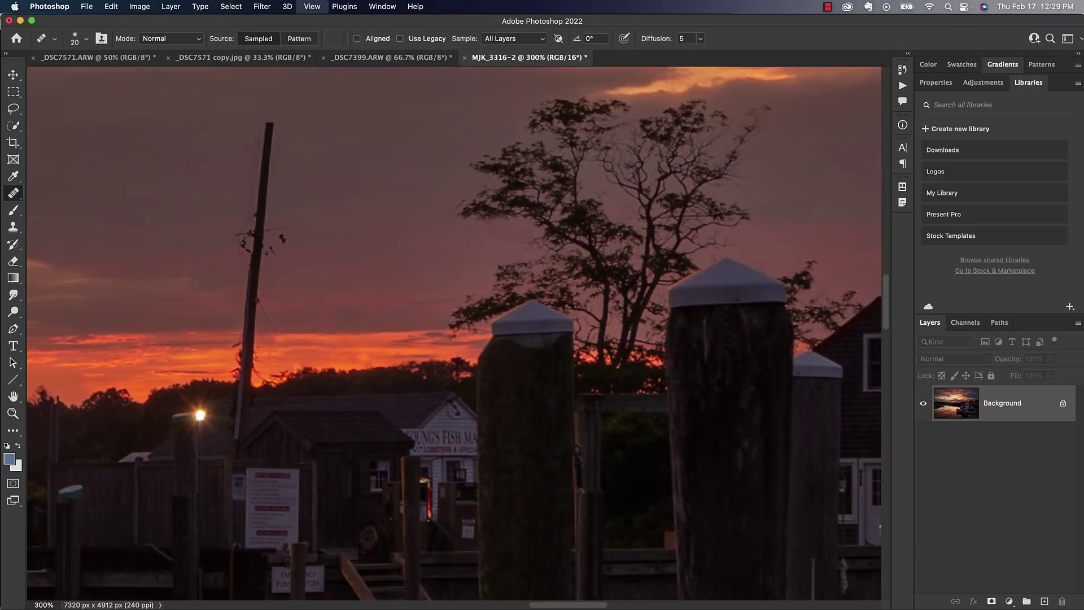
key("super+minus")
left_click(13, 110)
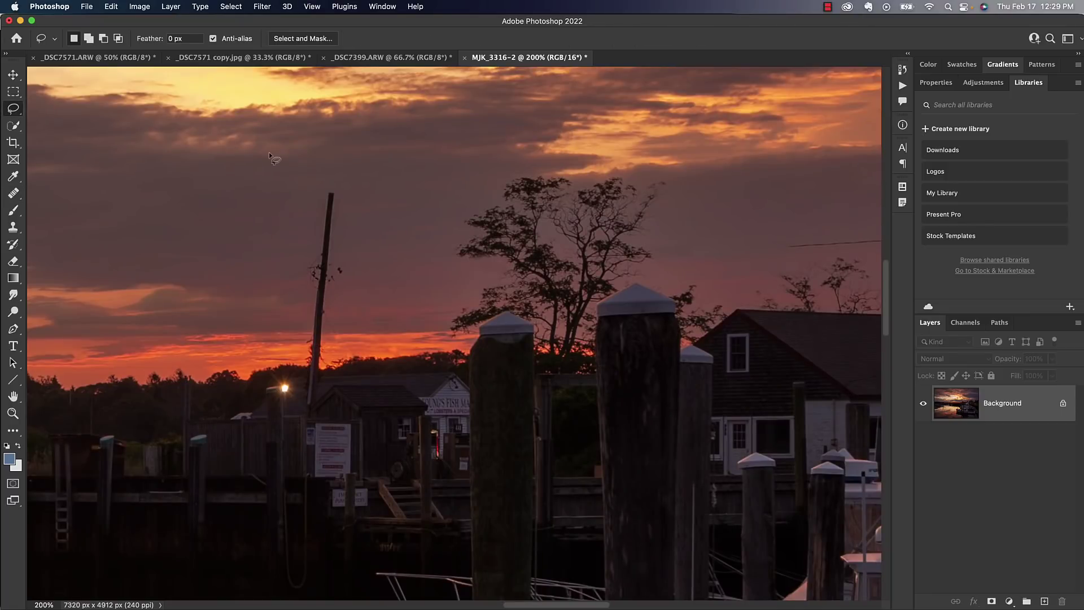
mouse_move(341, 184)
left_mouse_down()
mouse_move(315, 188)
mouse_move(302, 214)
mouse_move(303, 365)
mouse_move(321, 369)
mouse_move(343, 292)
left_mouse_up()
left_click_drag(348, 220, 341, 184)
left_click(111, 6)
left_click(143, 199)
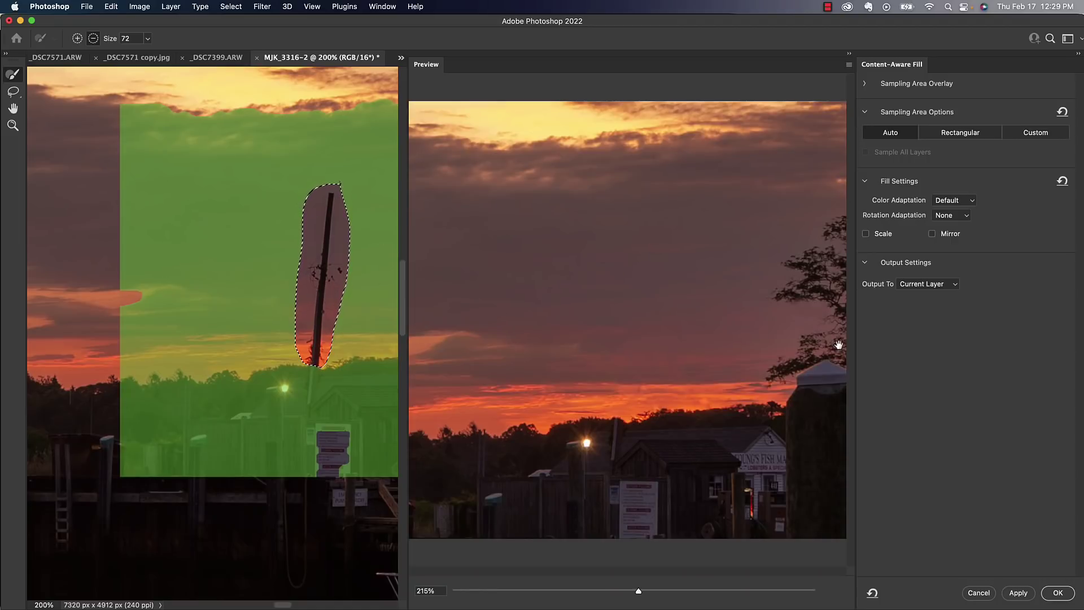
left_click(1055, 593)
key("super+d")
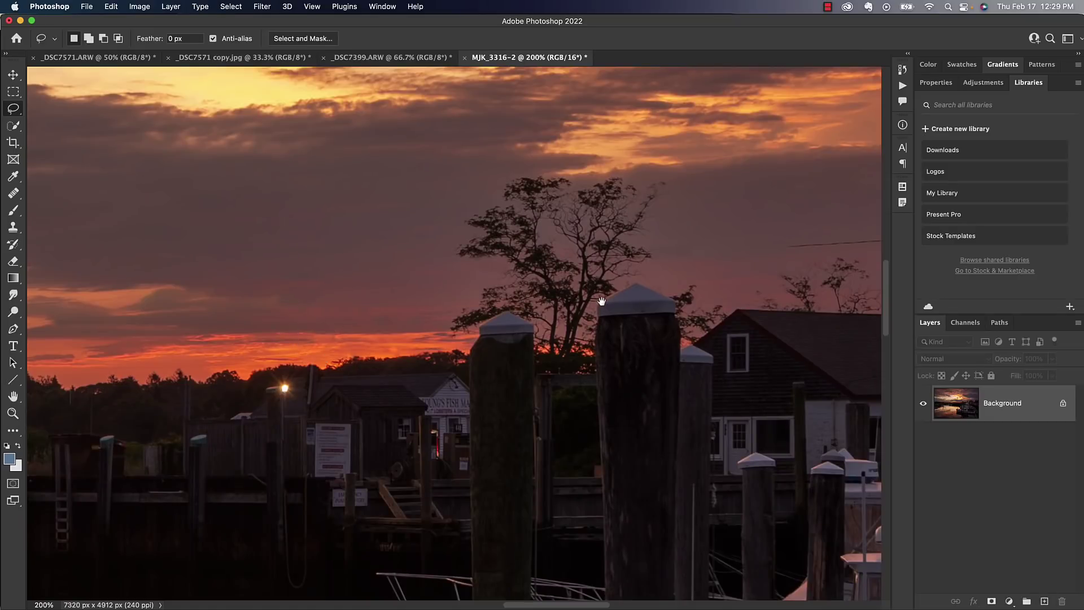
scroll(233, 323, "right", 10)
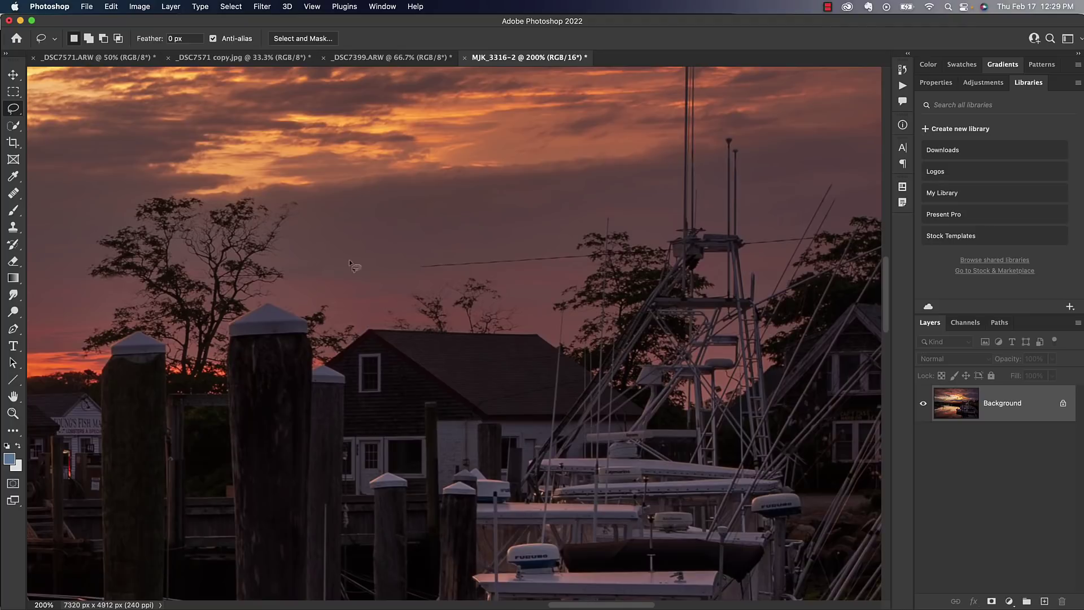
Heal the wire above the boats with a size-30 Spot Healing Brush, then zoom out to the whole photo
left_click(13, 193)
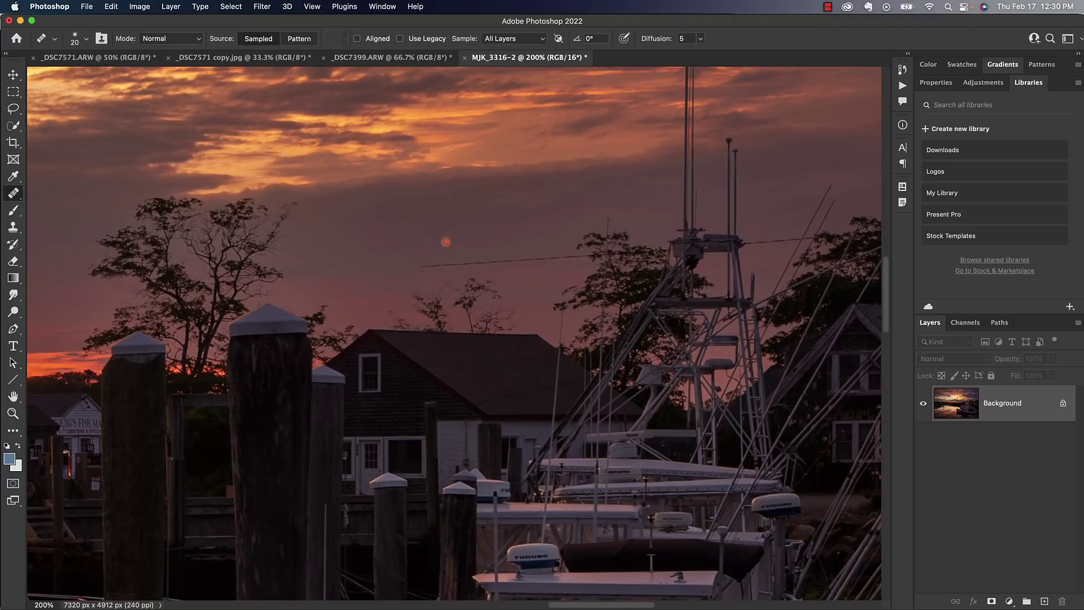
key("bracketright")
left_click_drag(419, 269, 562, 257)
key("super+z")
left_click_drag(437, 266, 555, 258)
key("super+minus")
key("super+minus")
key("super+minus")
key("super+minus")
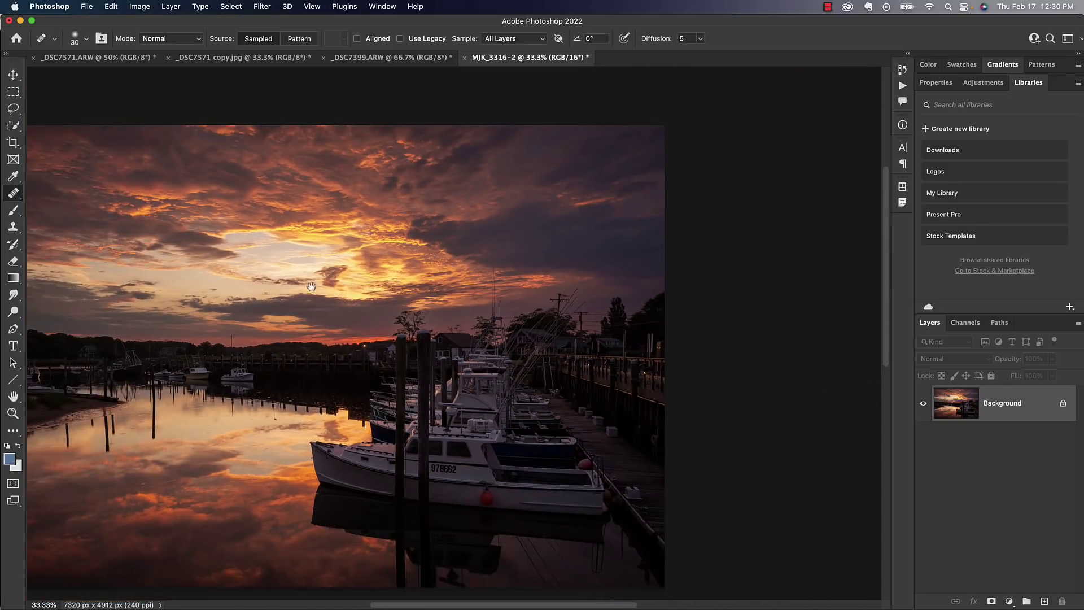
left_click_drag(269, 299, 402, 295)
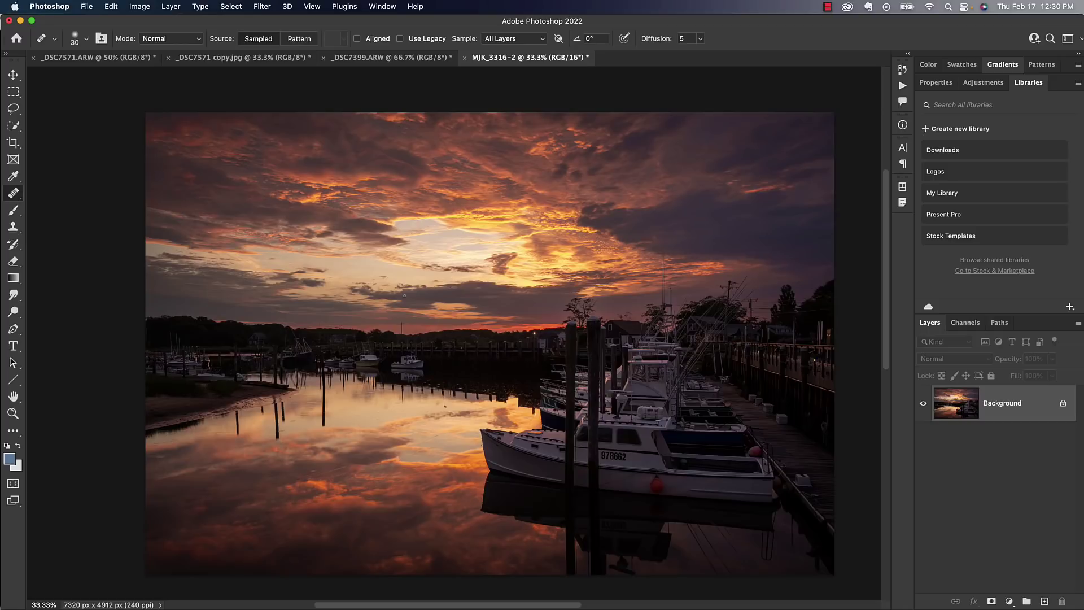
Save the retouched image and return to Lightroom Classic, where MJK_3316-Edit.tif appears
left_click(89, 9)
left_click(110, 119)
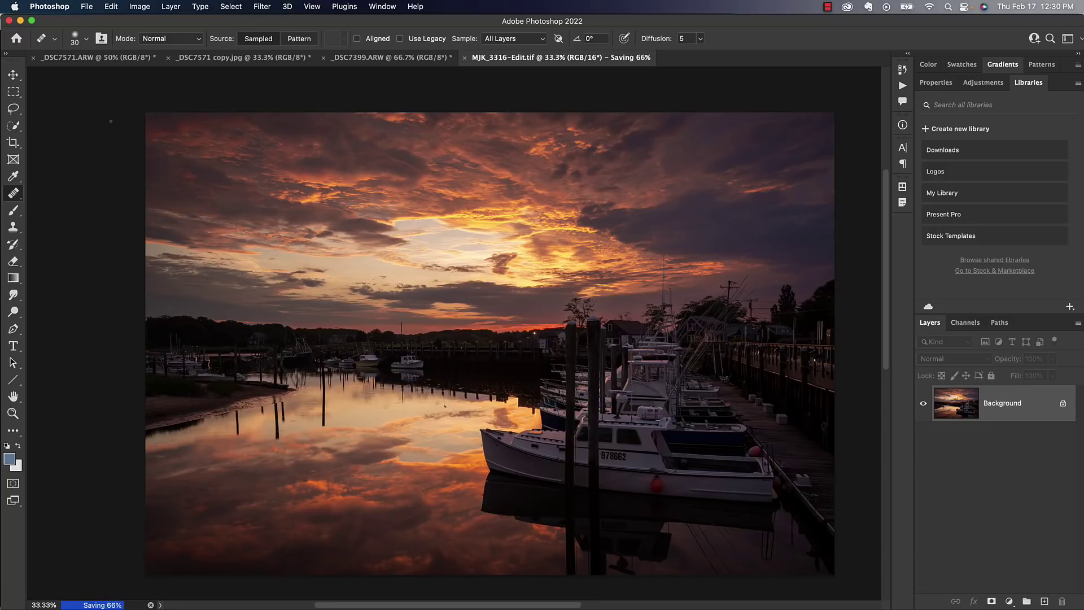
key("super+Tab")
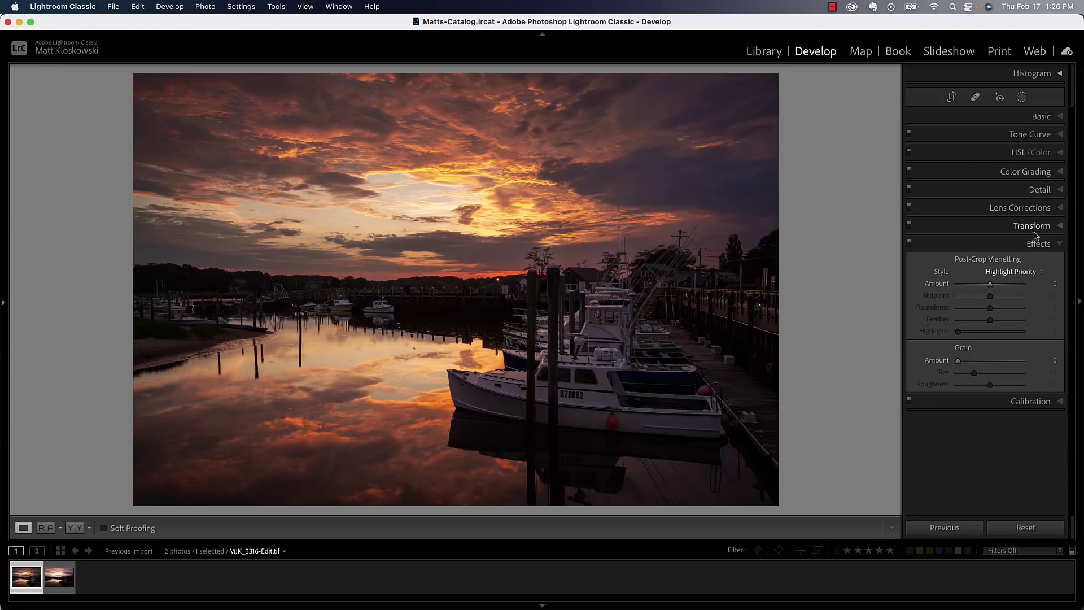
Tint midtones and shadows orange (shadows about Hue 30, Saturation 9), then compare with grading toggled
left_click(1031, 176)
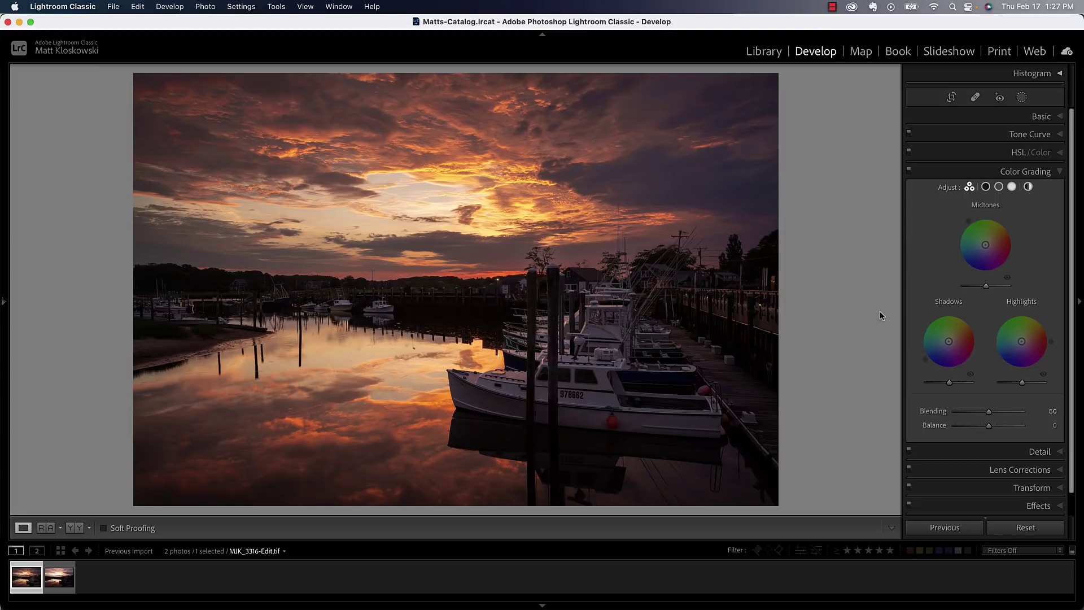
left_click_drag(987, 249, 991, 243)
left_click_drag(948, 341, 952, 341)
left_click(909, 170)
left_click(909, 171)
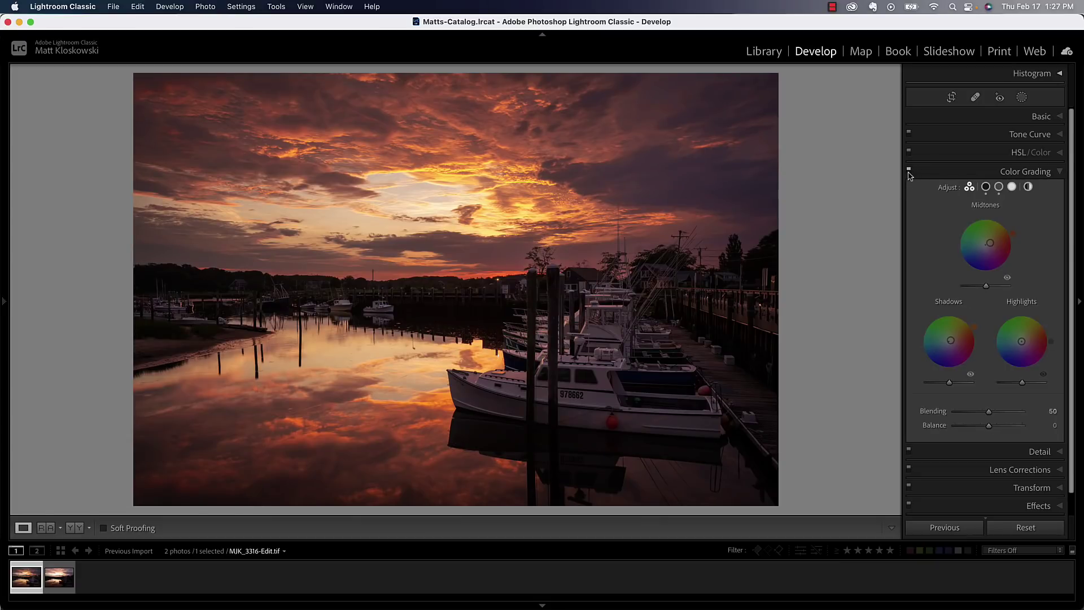